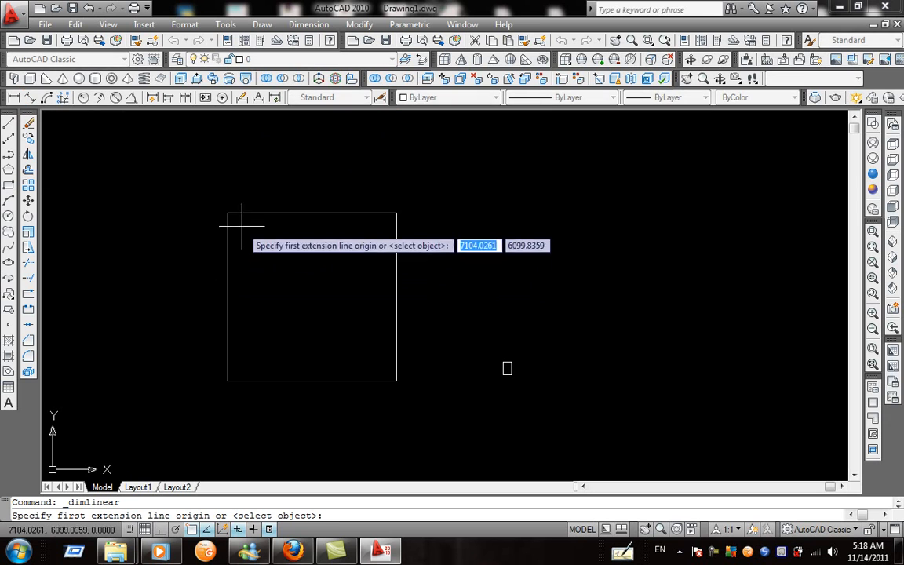
# Add a linear dimension along the top edge of the large square, placing the dimension line above it.
pyautogui.click(228, 212)
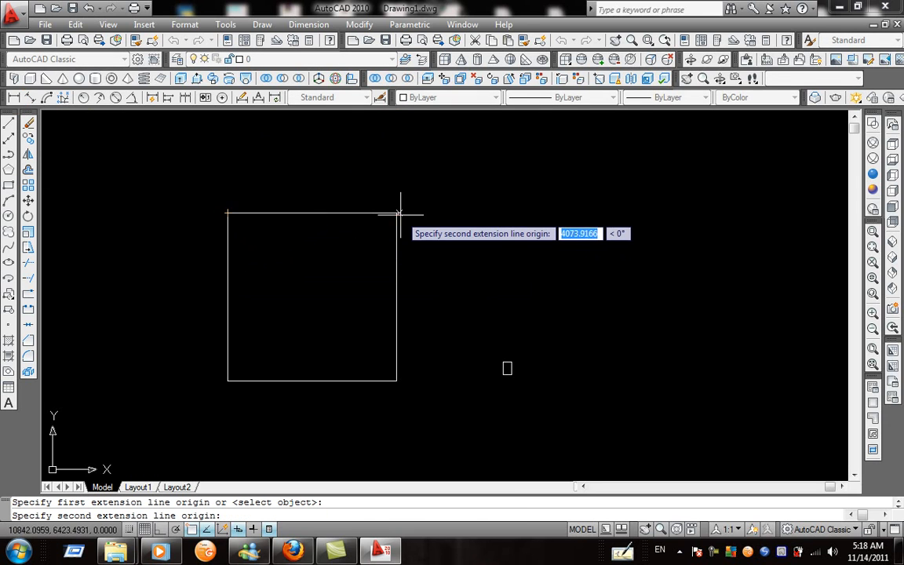
pyautogui.click(397, 213)
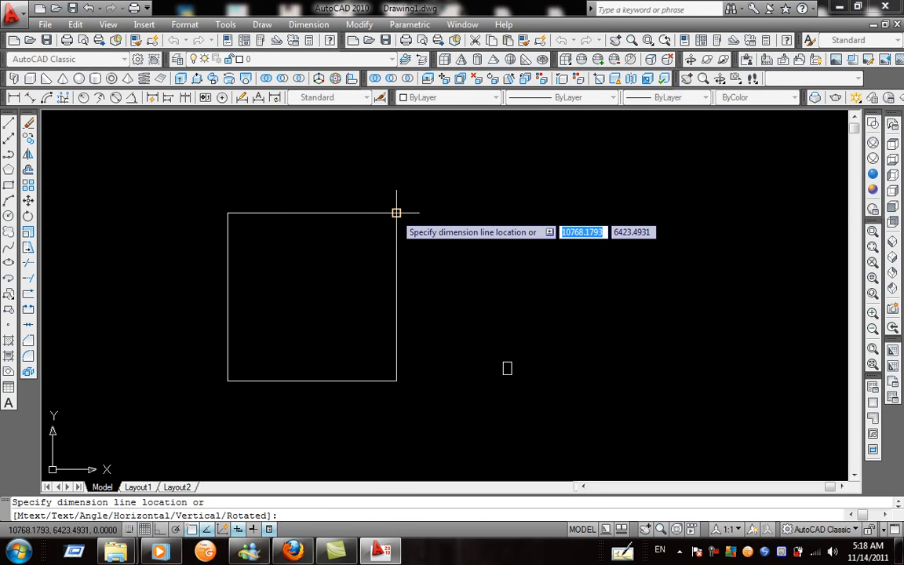
pyautogui.click(362, 173)
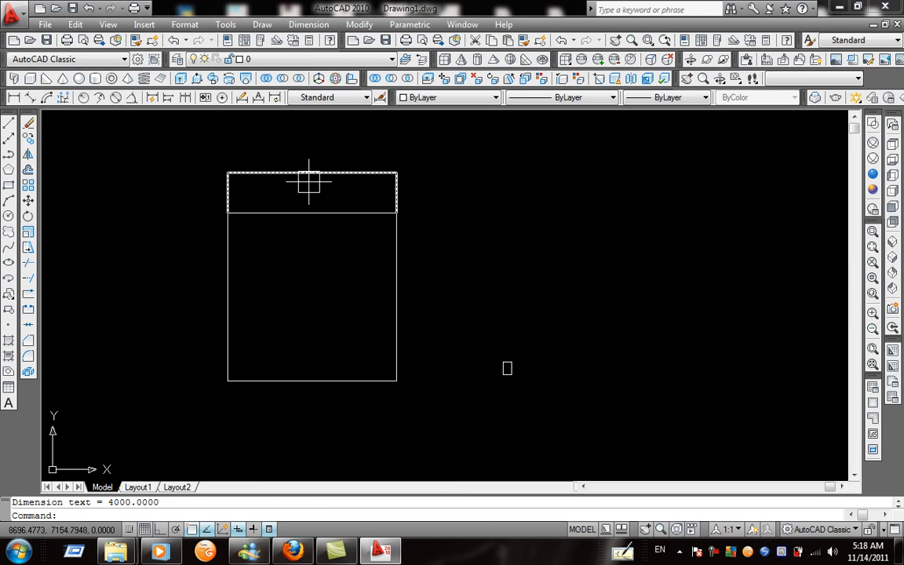
# Add a linear dimension along the top edge of the small rectangle, placing the dimension line above it.
pyautogui.click(18, 99)
pyautogui.scroll(6, 509, 366)
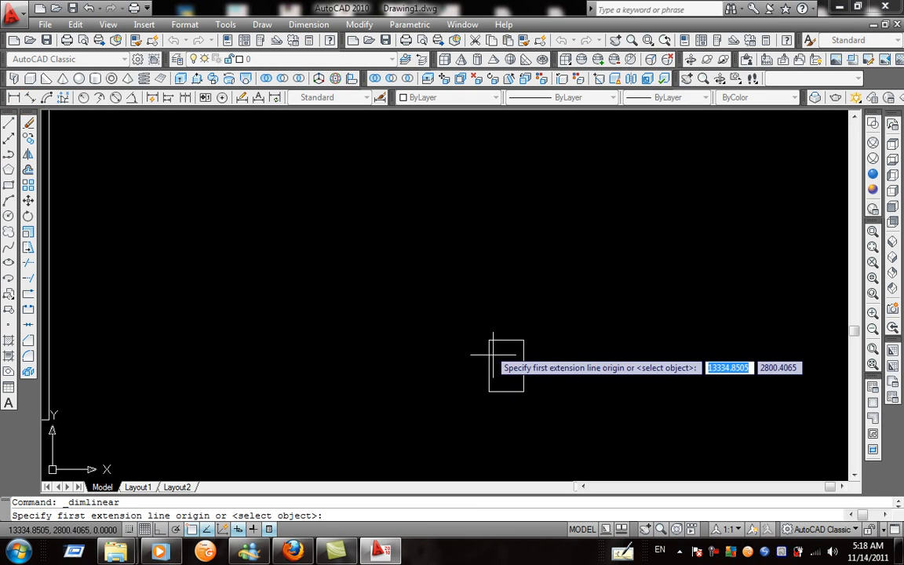
pyautogui.click(489, 340)
pyautogui.click(523, 340)
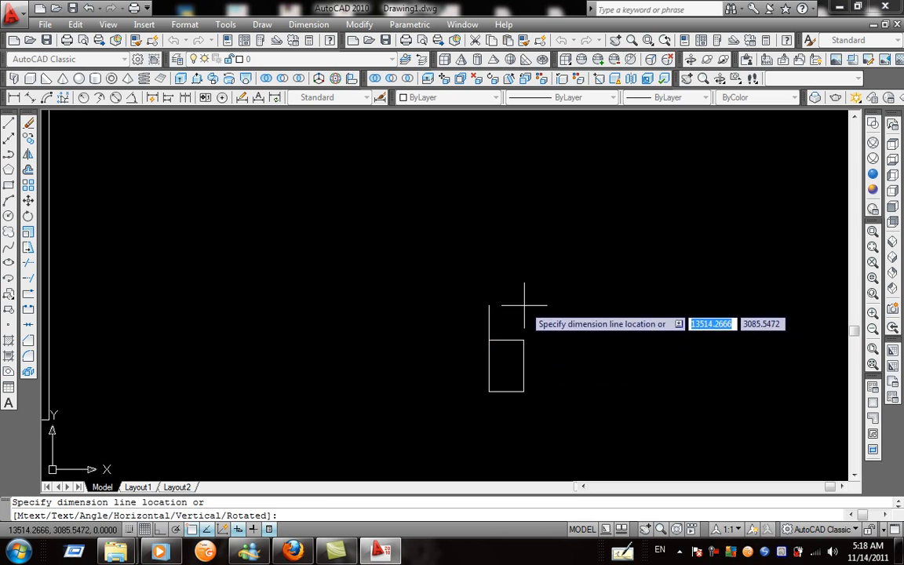
pyautogui.click(598, 322)
# Erase the linear dimension above the small rectangle.
pyautogui.scroll(-4, 482, 327)
pyautogui.moveTo(428, 298); pyautogui.dragTo(463, 355, button='middle')
pyautogui.scroll(-4, 428, 269)
pyautogui.moveTo(428, 268); pyautogui.dragTo(444, 304, button='middle')
pyautogui.scroll(5, 504, 352)
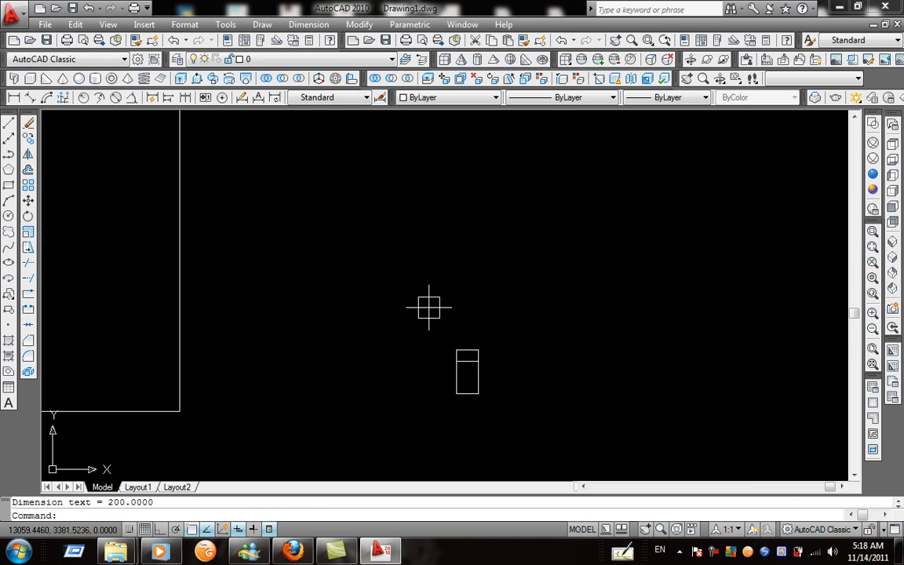
pyautogui.scroll(3, 487, 342)
pyautogui.click(505, 340)
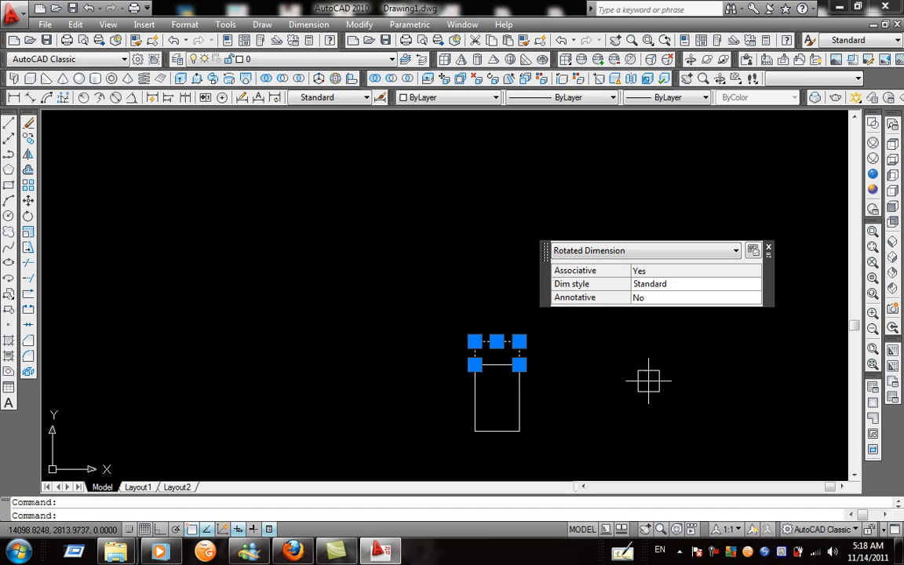
pyautogui.press('Return')
# Erase the linear dimension above the large square.
pyautogui.scroll(-2, 445, 313)
pyautogui.moveTo(381, 245); pyautogui.dragTo(530, 346, button='middle')
pyautogui.scroll(-6, 451, 282)
pyautogui.moveTo(372, 213); pyautogui.dragTo(449, 296, button='middle')
pyautogui.scroll(3, 433, 279)
pyautogui.click(419, 229)
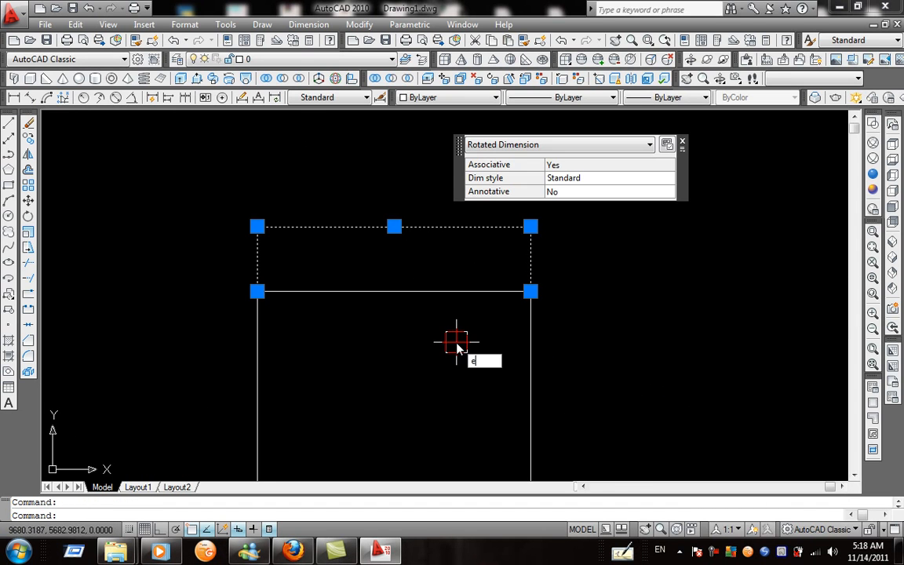
pyautogui.press('Delete')
pyautogui.scroll(-2, 470, 226)
pyautogui.moveTo(470, 226); pyautogui.dragTo(412, 195, button='middle')
pyautogui.scroll(-2, 412, 195)
pyautogui.scroll(6, 436, 242)
pyautogui.moveTo(353, 261)
pyautogui.mouseDown(button='middle')
pyautogui.moveTo(408, 230)
pyautogui.moveTo(412, 218)
pyautogui.mouseUp(button='middle')
pyautogui.scroll(-5, 414, 218)
pyautogui.moveTo(487, 242); pyautogui.dragTo(436, 253, button='middle')
pyautogui.scroll(2, 416, 252)
pyautogui.scroll(2, 442, 257)
pyautogui.scroll(-4, 328, 207)
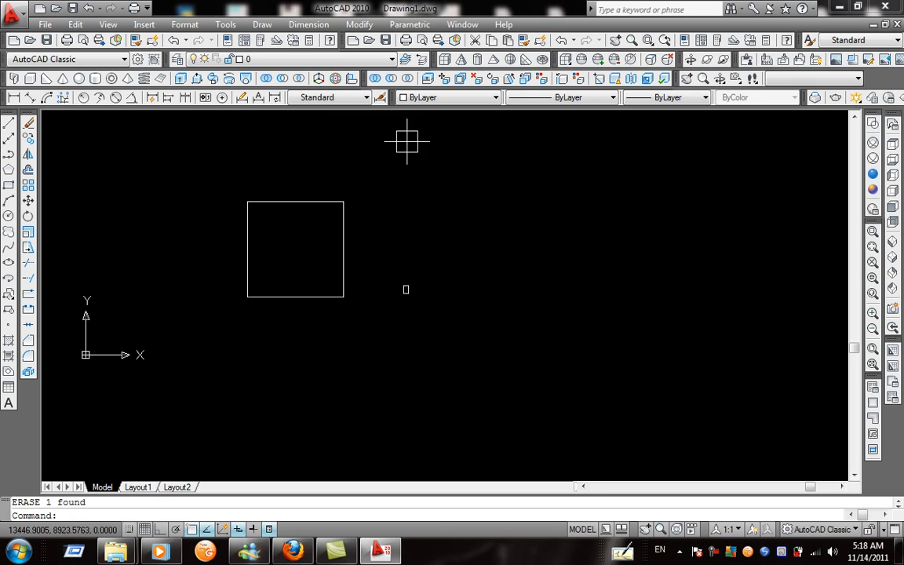
# Create a new dimension style named b, based on Standard, and continue to its settings.
pyautogui.click(381, 100)
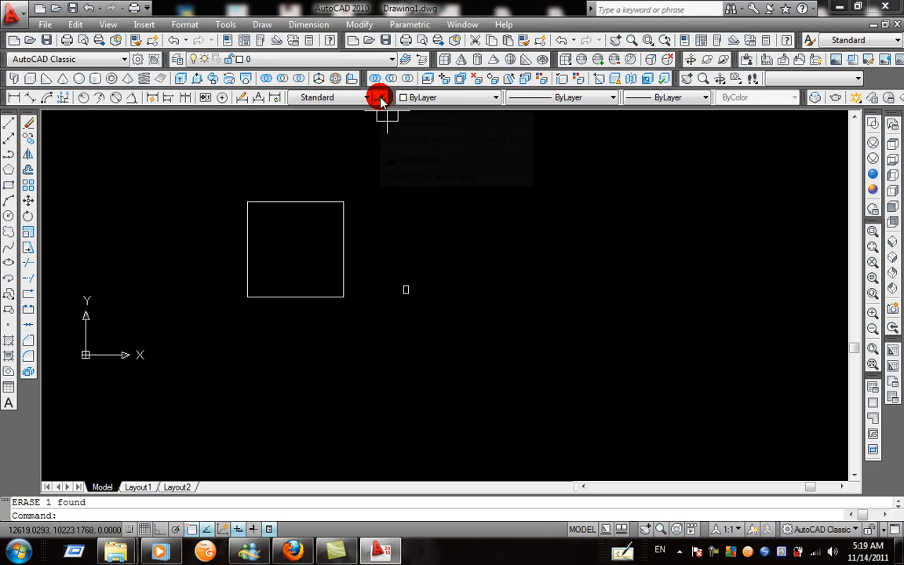
pyautogui.click(379, 99)
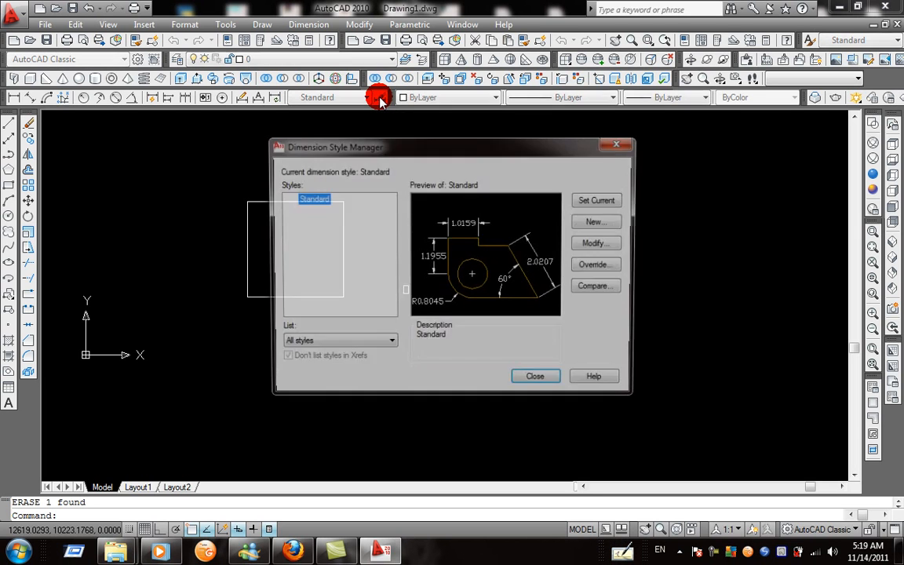
pyautogui.moveTo(474, 150); pyautogui.dragTo(435, 147)
pyautogui.click(289, 198)
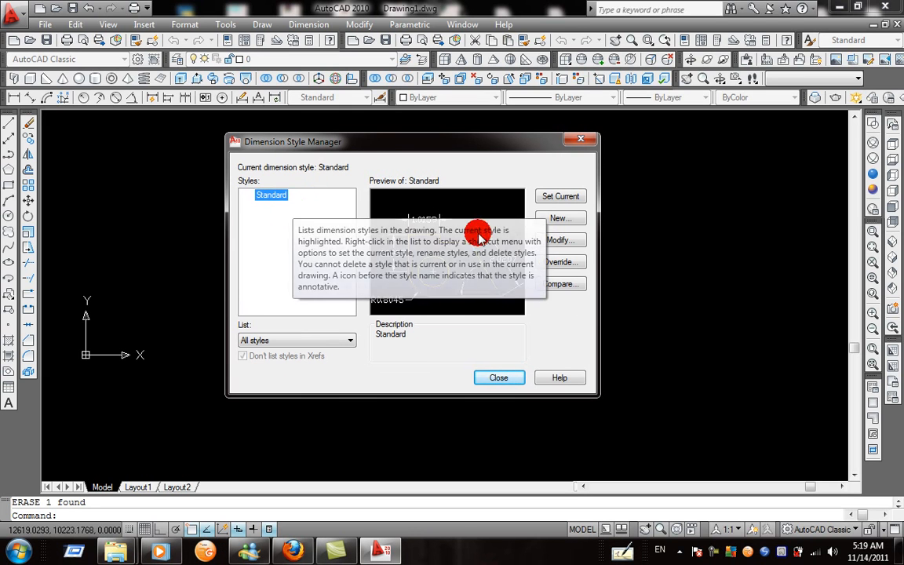
pyautogui.click(554, 219)
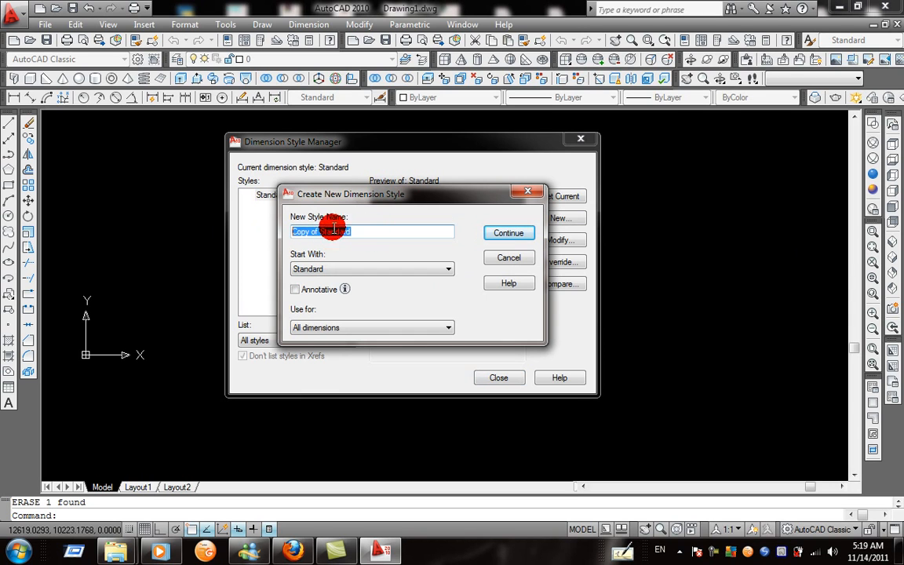
pyautogui.write('b')
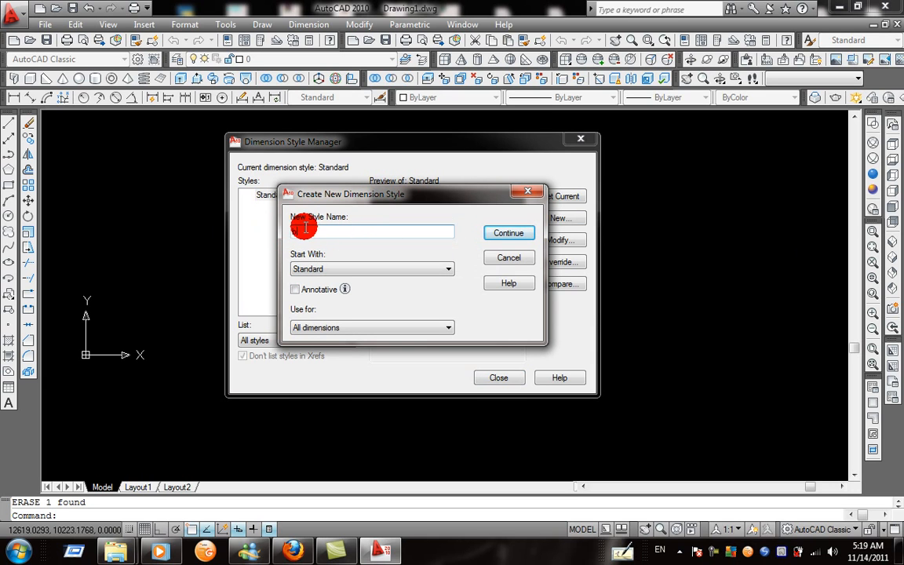
pyautogui.click(510, 234)
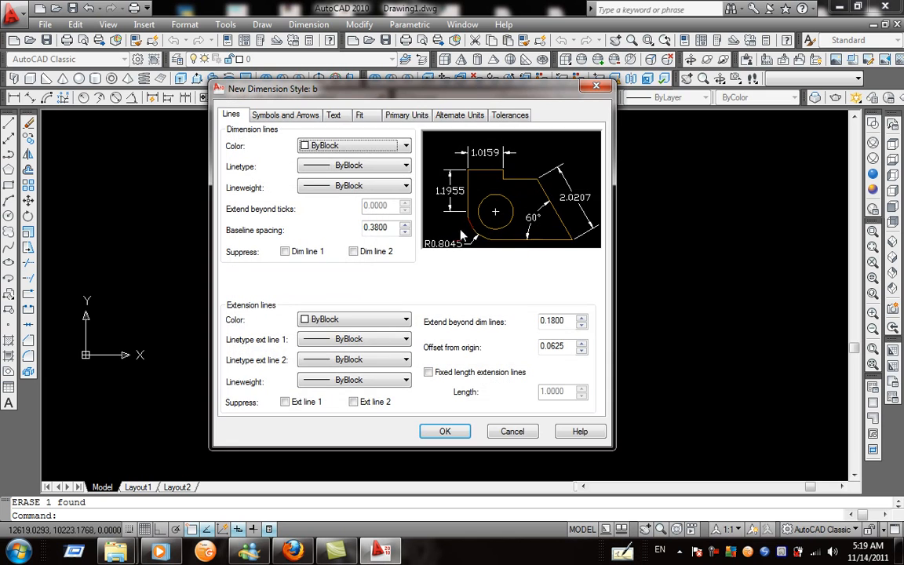
# Set the color of both the dimension lines and the extension lines to Red in style b.
pyautogui.moveTo(428, 93)
pyautogui.mouseDown()
pyautogui.moveTo(460, 95)
pyautogui.moveTo(434, 96)
pyautogui.mouseUp()
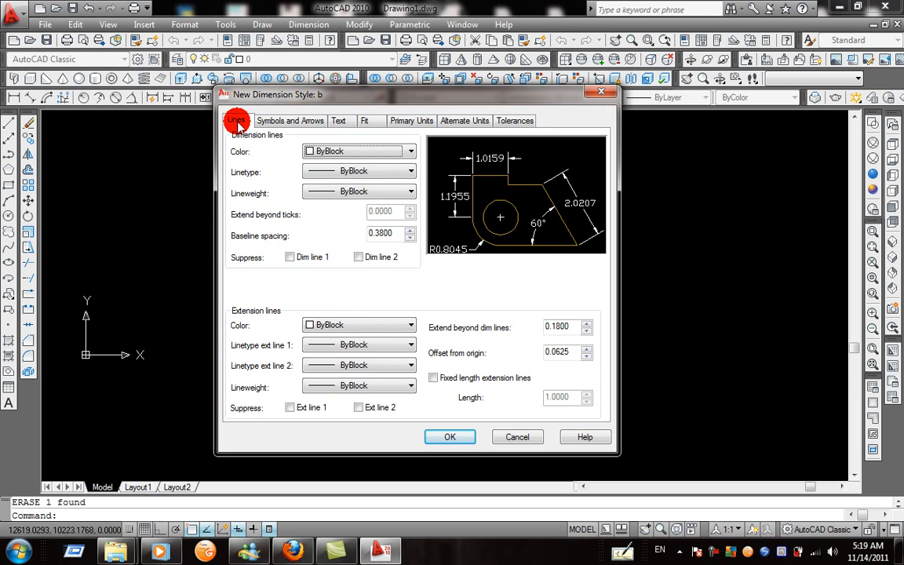
pyautogui.click(351, 153)
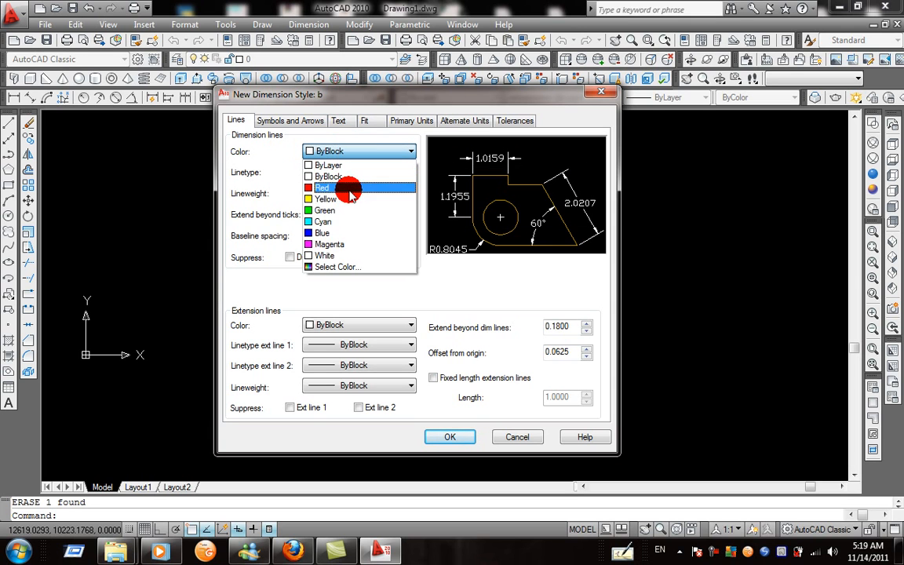
pyautogui.click(347, 188)
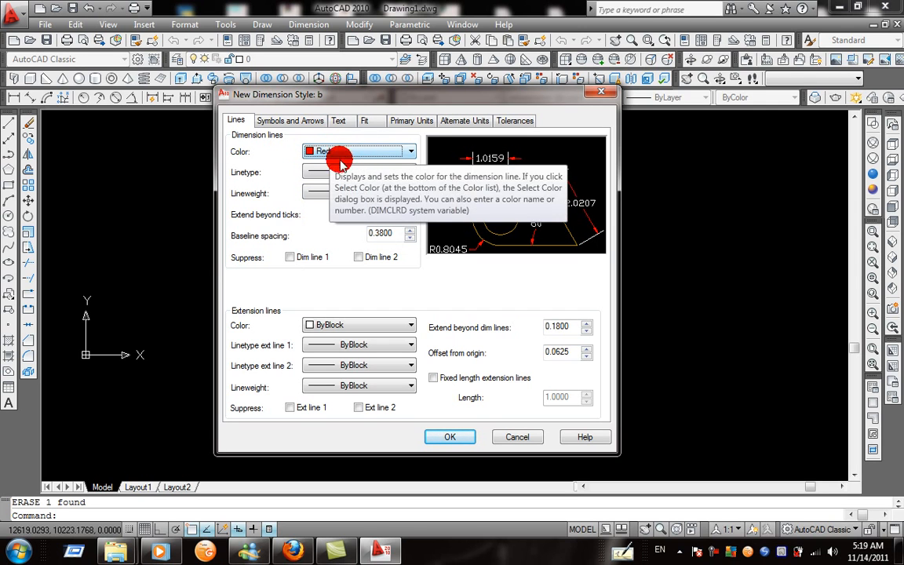
pyautogui.click(352, 333)
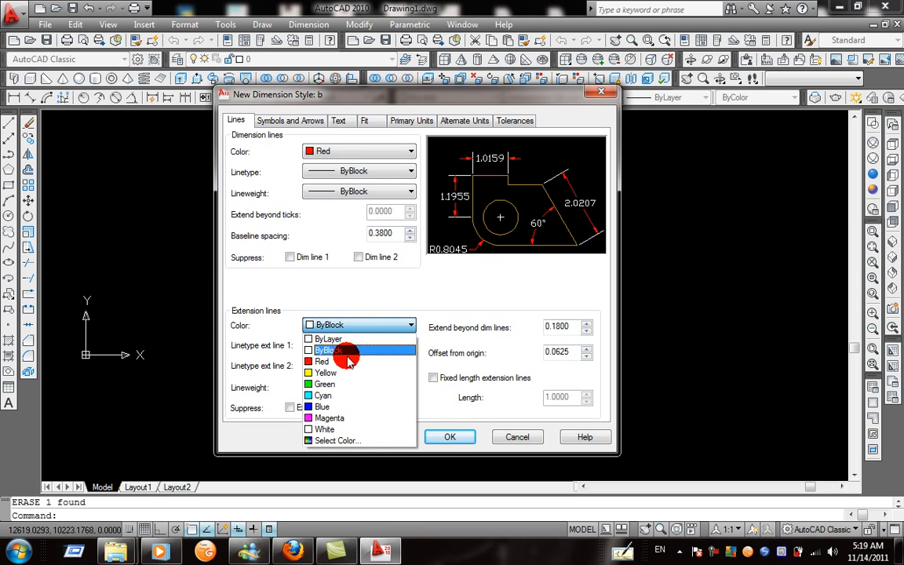
pyautogui.click(342, 355)
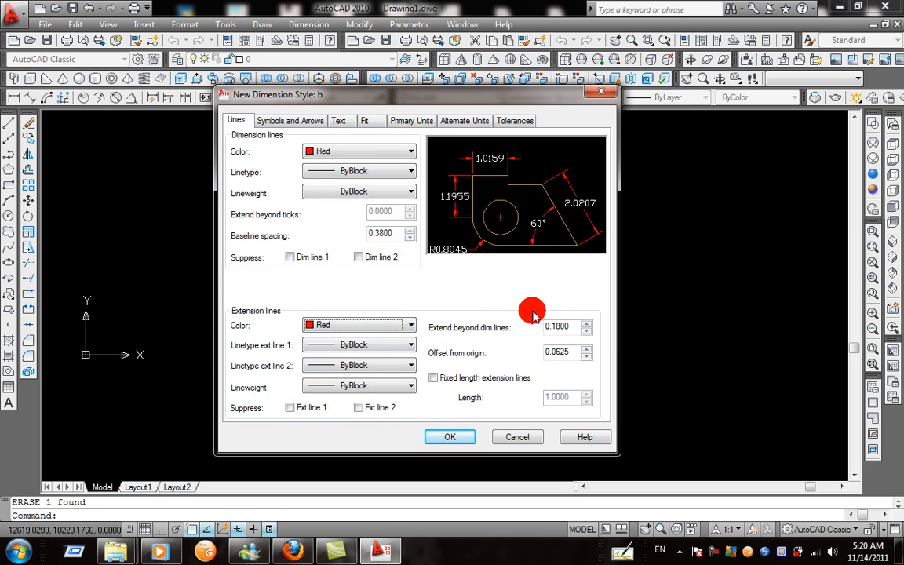
# Set the extension lines to extend 150 beyond the dimension lines, with an offset from origin of 150.
pyautogui.moveTo(572, 325); pyautogui.dragTo(532, 325)
pyautogui.write('150')
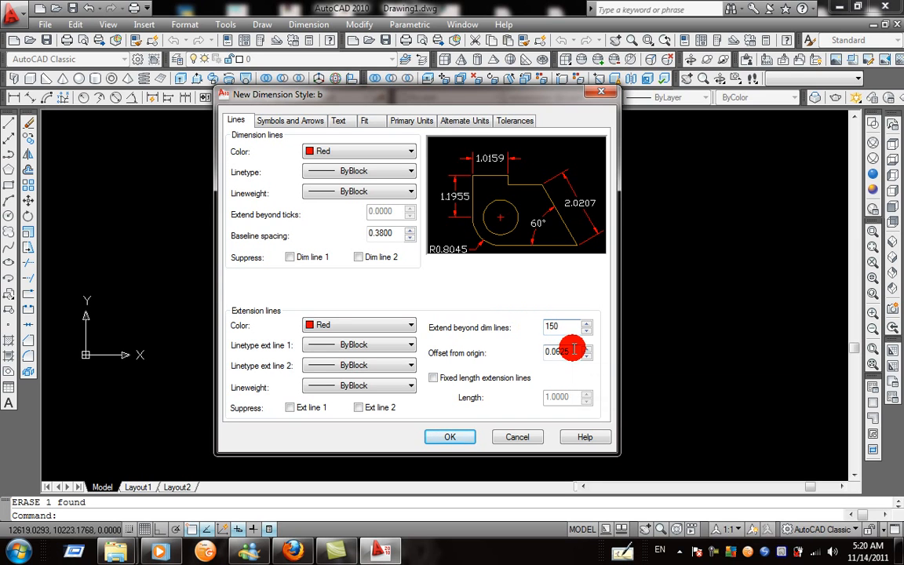
pyautogui.moveTo(571, 350); pyautogui.dragTo(536, 356)
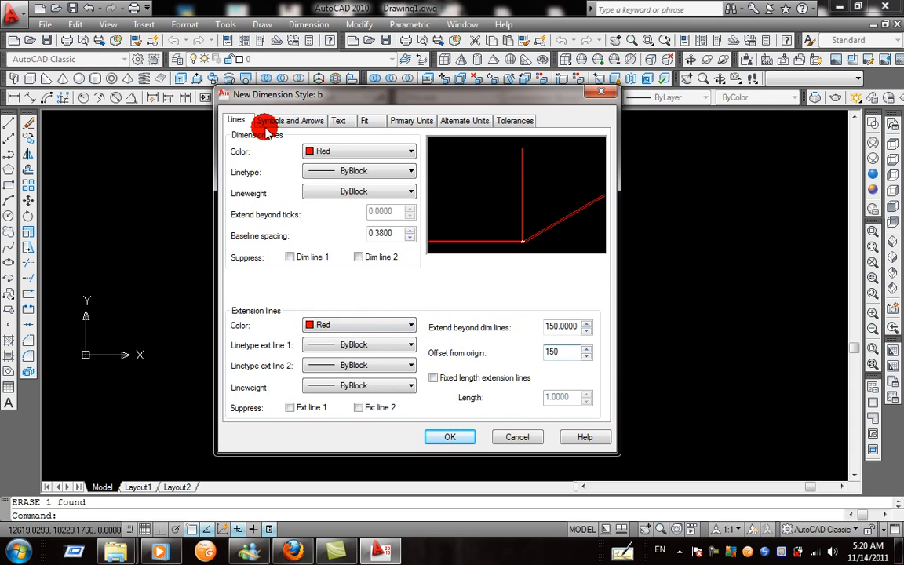
# Set the first and second arrowheads to Architectural tick with an arrow size of 100.
pyautogui.click(296, 123)
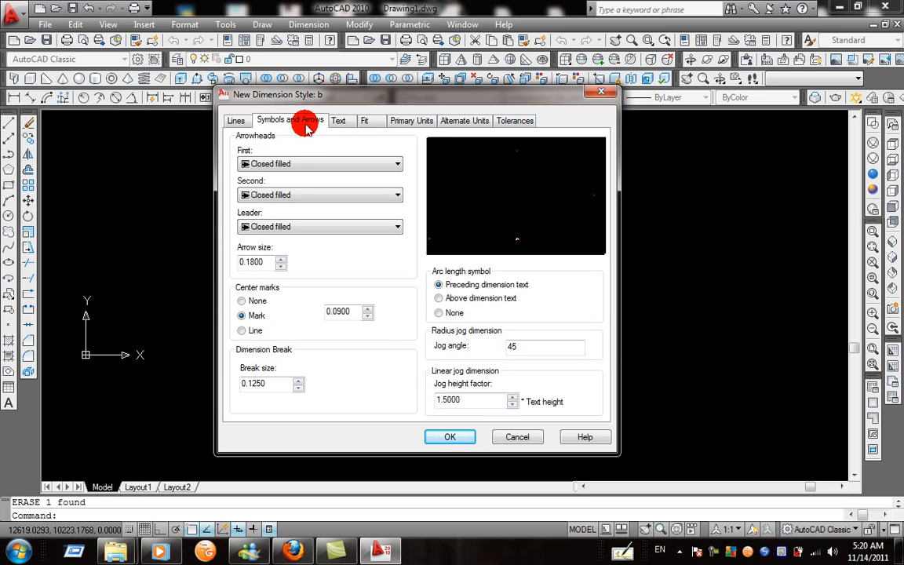
pyautogui.click(299, 163)
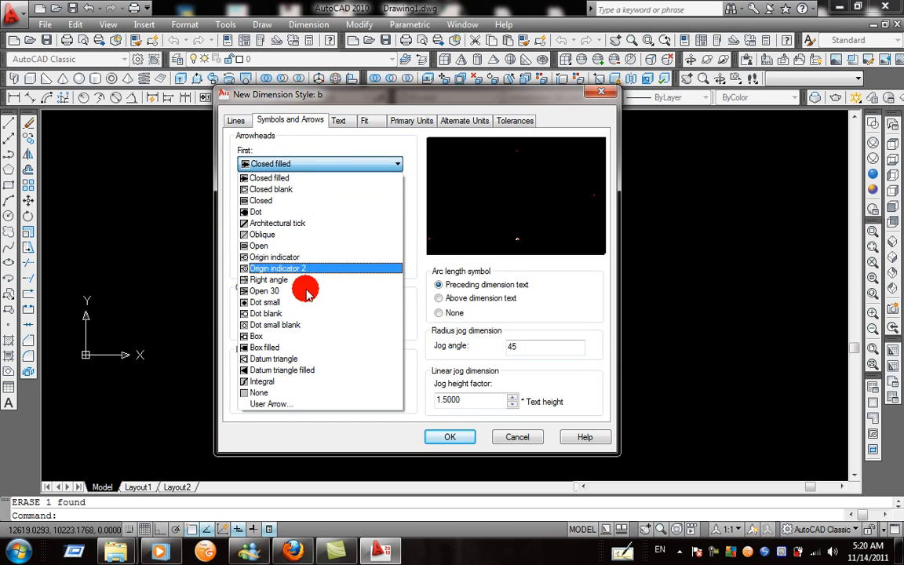
pyautogui.click(267, 223)
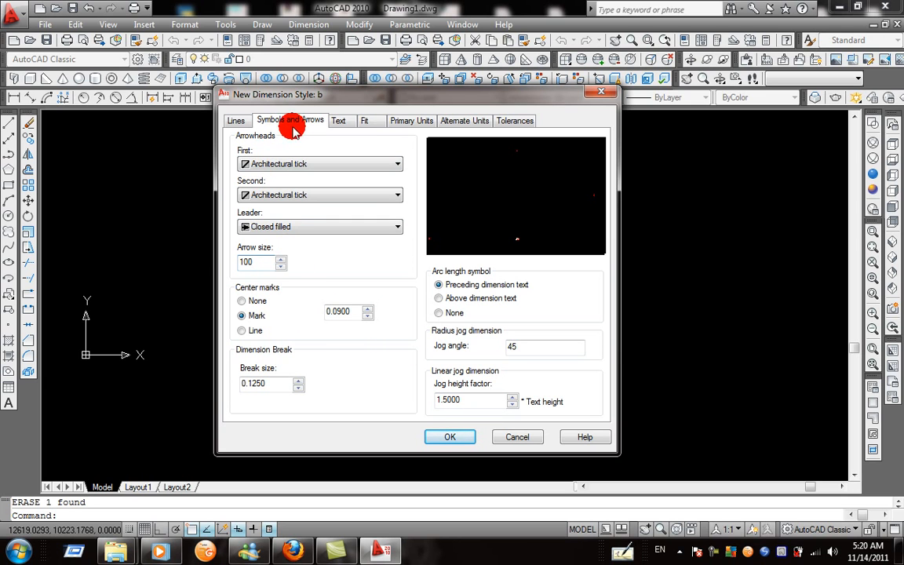
# Set the dimension text color to Red and the text height to 150.
pyautogui.click(342, 121)
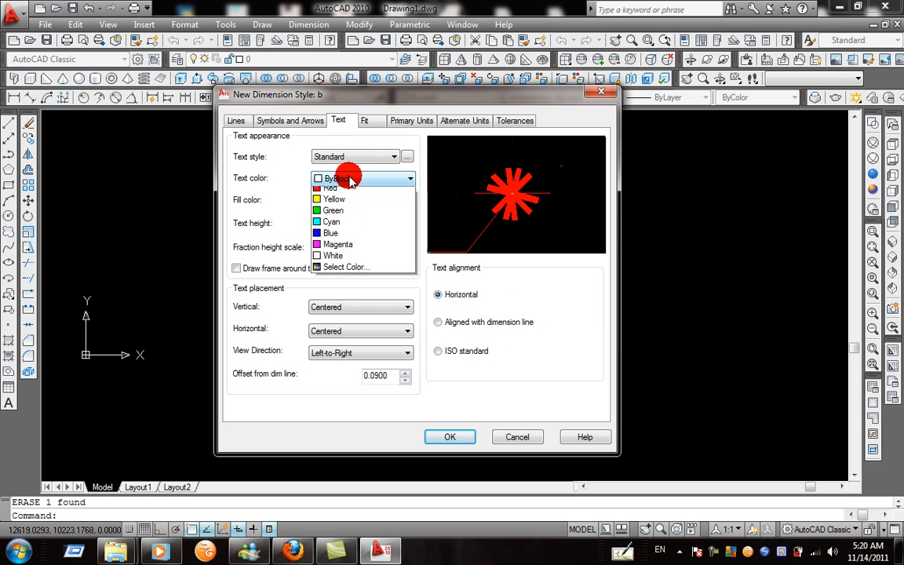
pyautogui.click(350, 212)
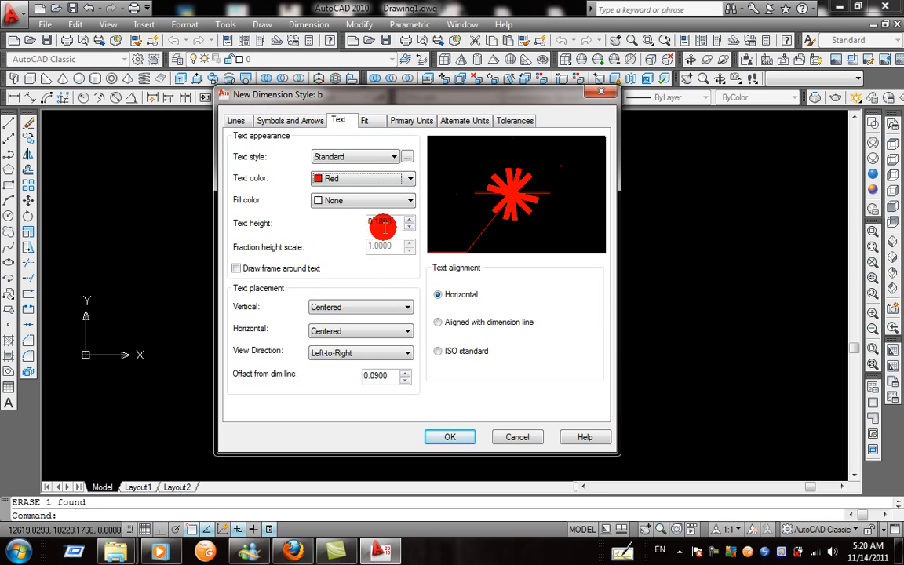
pyautogui.moveTo(396, 222); pyautogui.dragTo(347, 225)
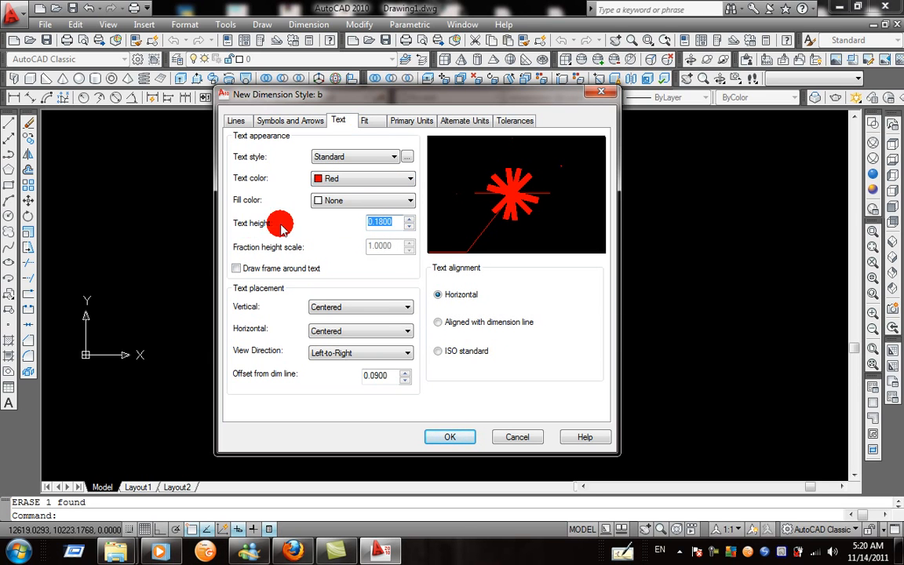
pyautogui.write('150')
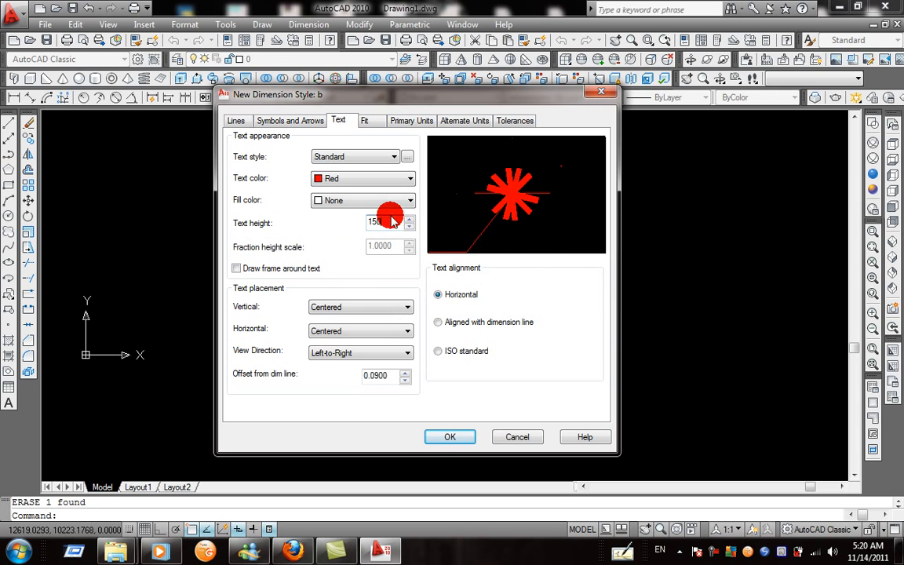
# Set the vertical text placement to Outside, align the text with the dimension line, and offset it 150 from the line.
pyautogui.click(354, 308)
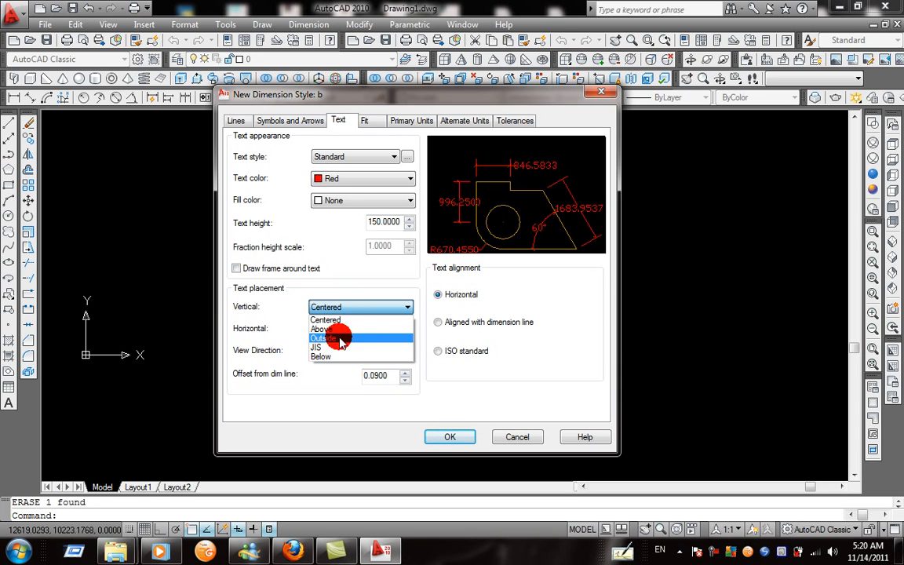
pyautogui.click(353, 339)
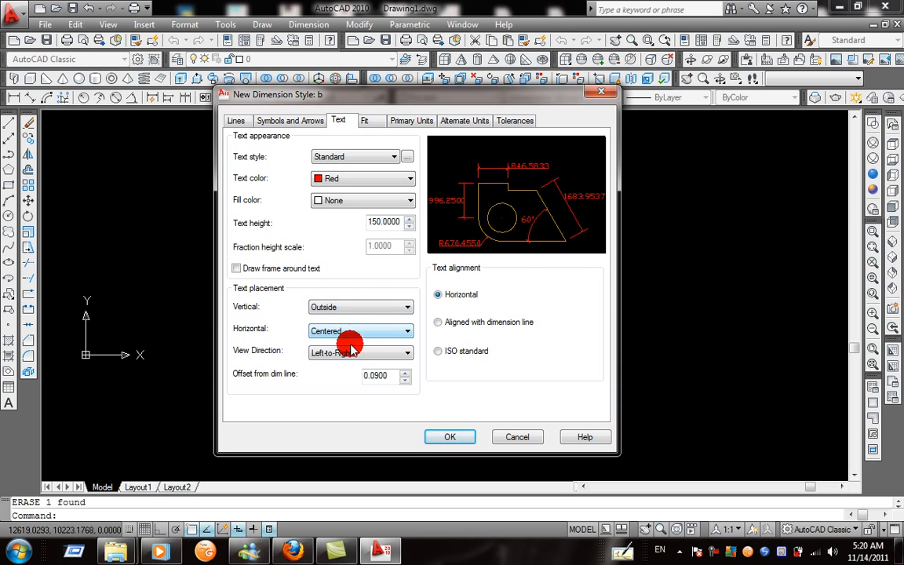
pyautogui.click(472, 324)
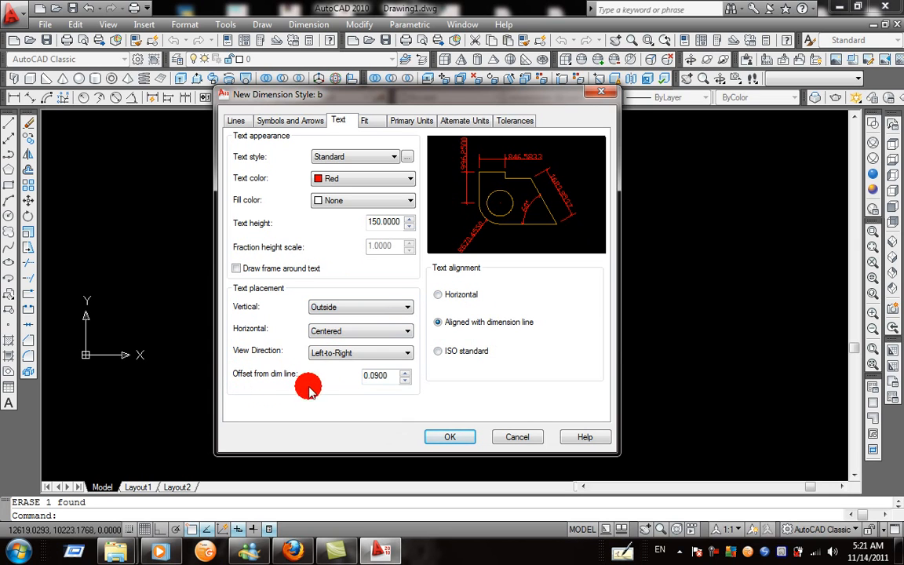
pyautogui.moveTo(406, 382); pyautogui.dragTo(328, 380)
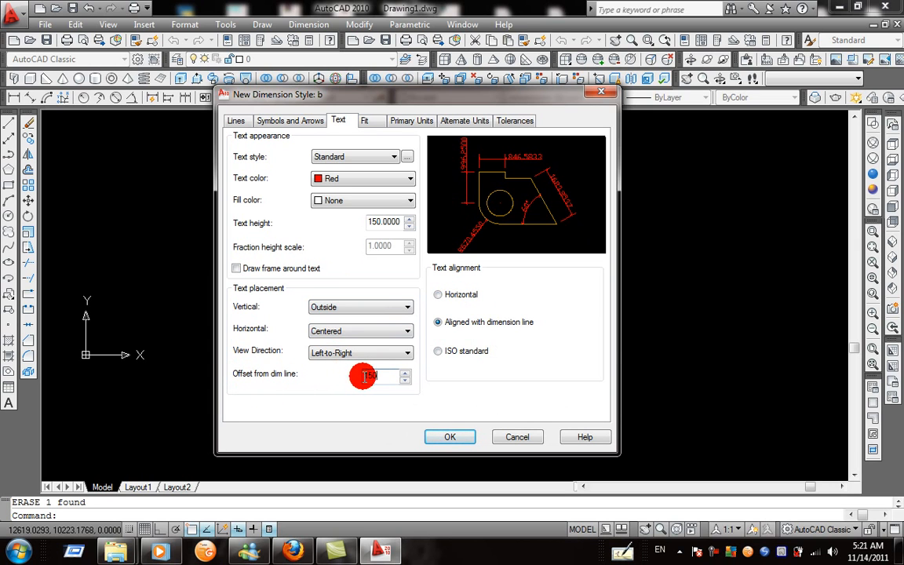
# Set the linear dimension precision of the primary units to 0 for dimension style b.
pyautogui.click(339, 124)
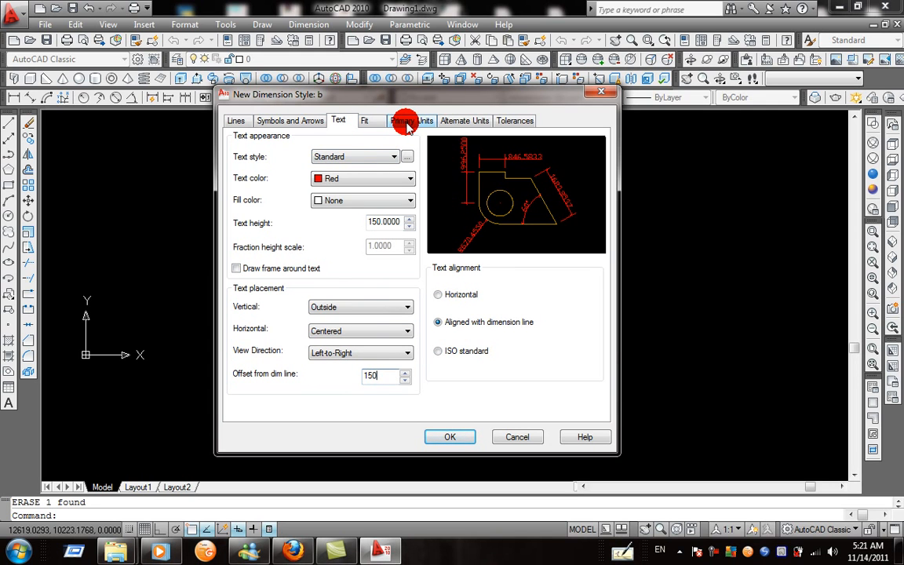
pyautogui.click(406, 124)
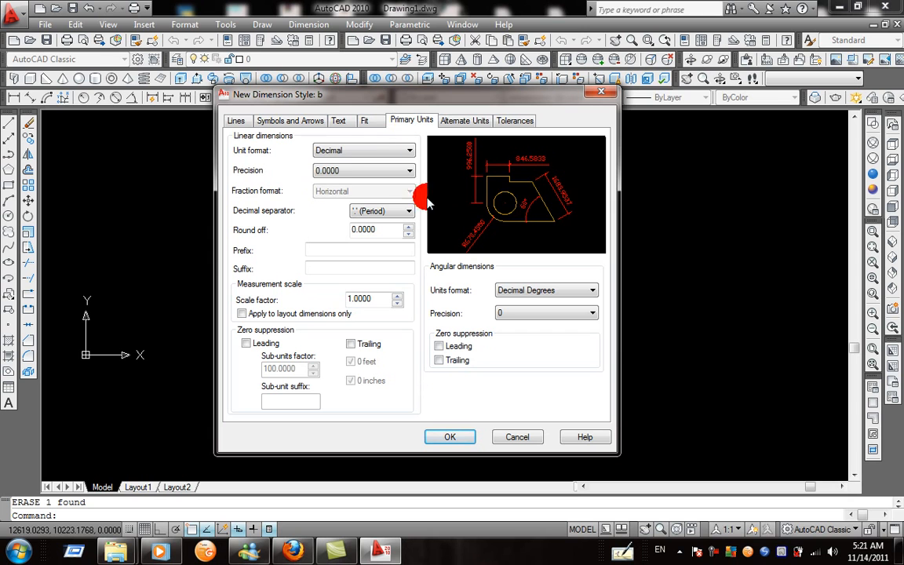
pyautogui.click(337, 175)
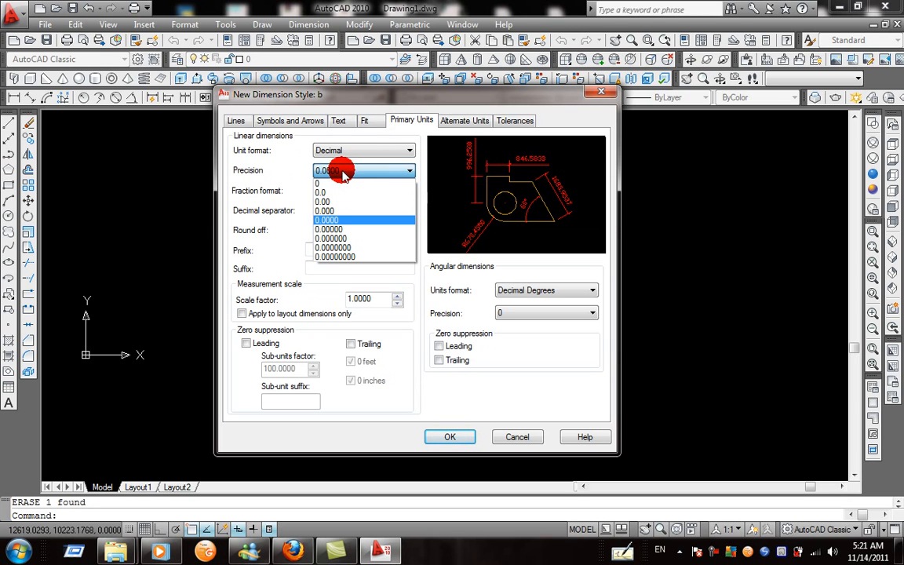
pyautogui.click(334, 185)
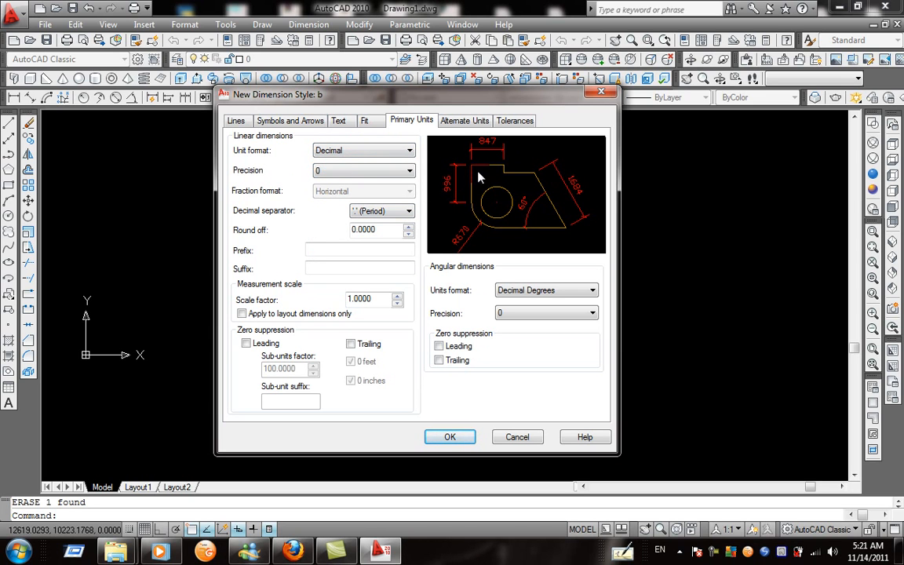
# Set the dimension lines to extend 150 beyond the ticks and save dimension style b.
pyautogui.click(342, 121)
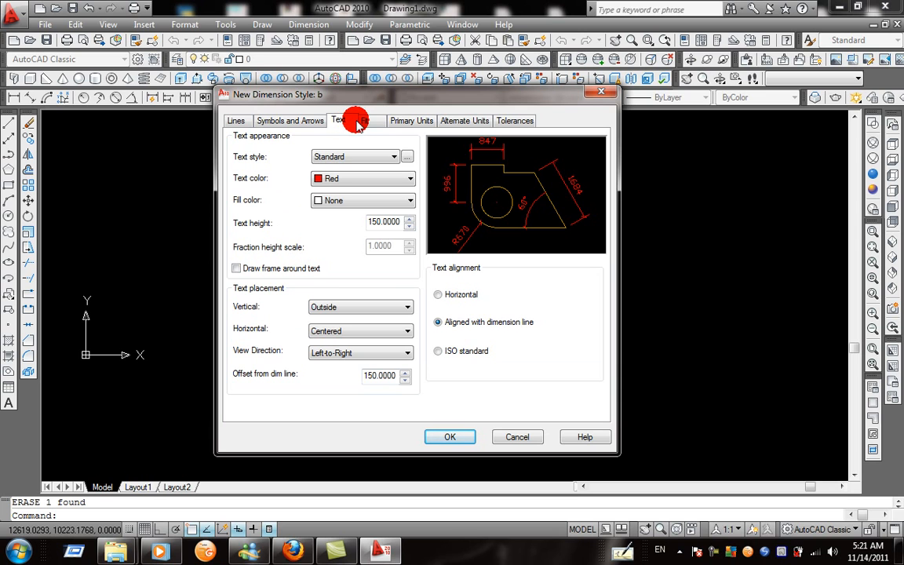
pyautogui.click(308, 124)
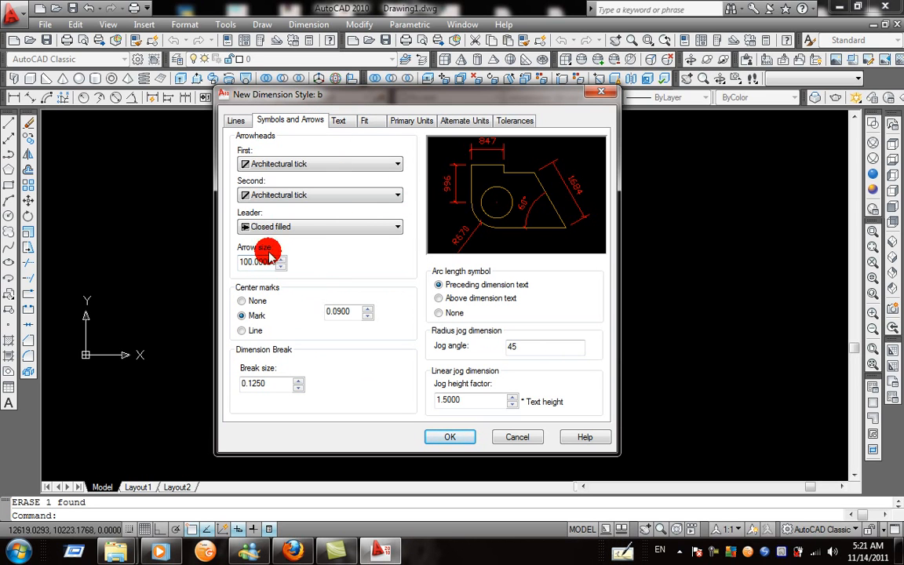
pyautogui.click(236, 122)
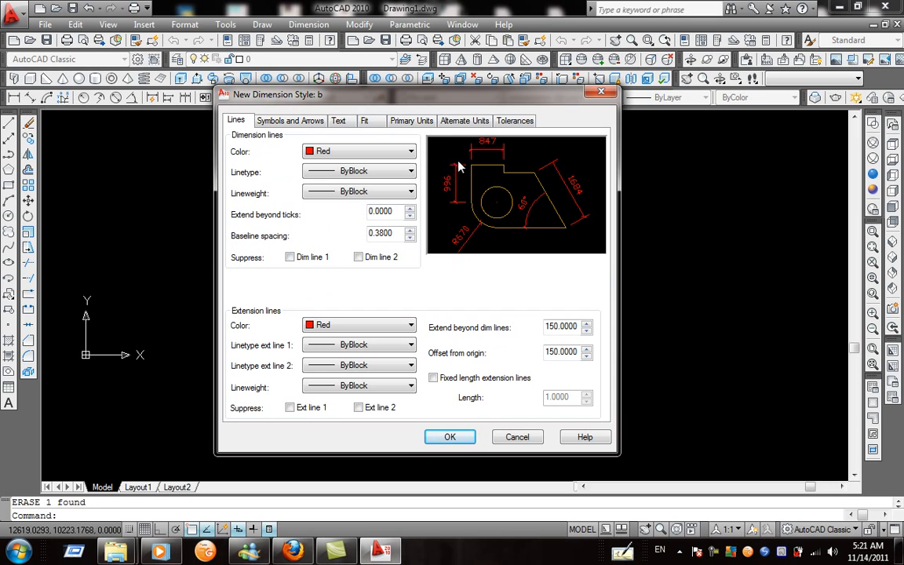
pyautogui.moveTo(398, 213); pyautogui.dragTo(415, 224)
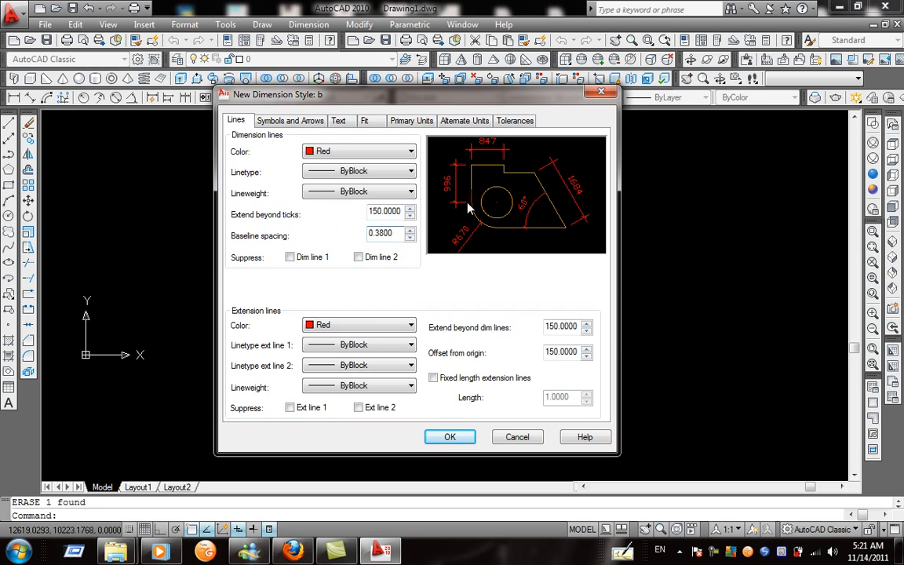
pyautogui.click(453, 437)
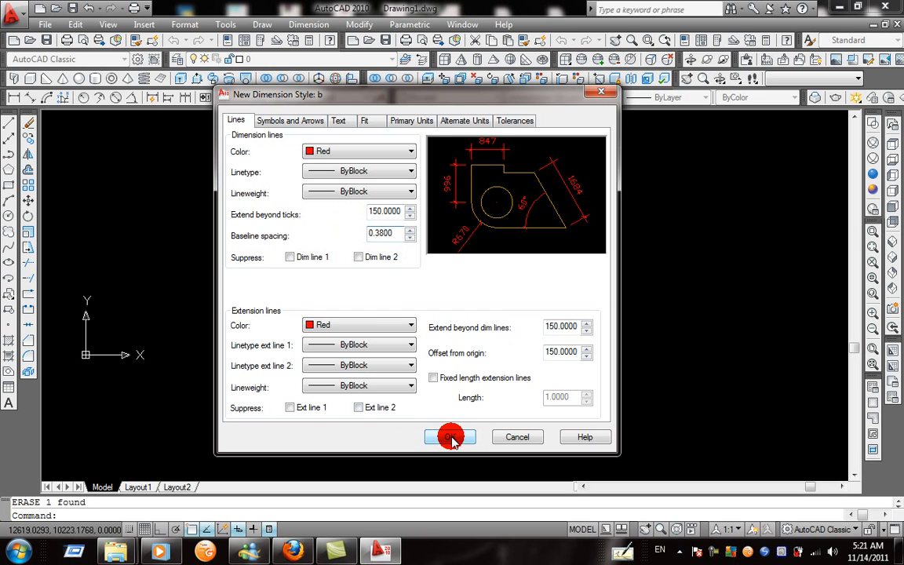
pyautogui.click(454, 438)
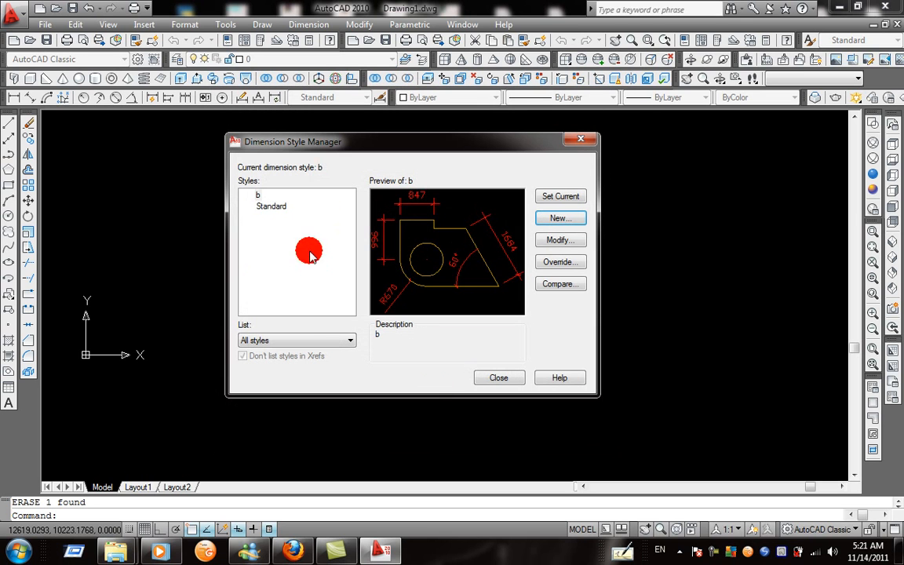
# Create another dimension style named s, starting from style b and used for all dimensions.
pyautogui.click(260, 195)
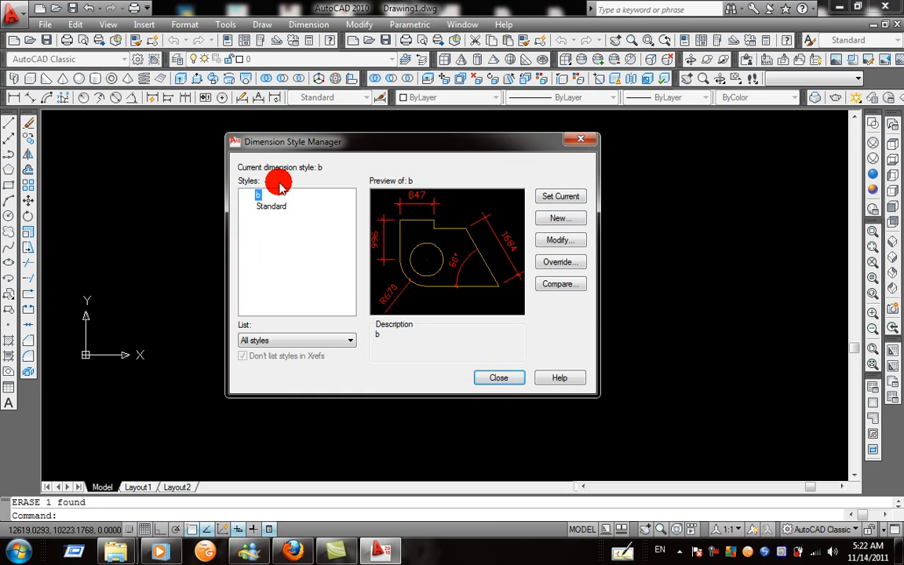
pyautogui.moveTo(349, 148); pyautogui.dragTo(414, 139)
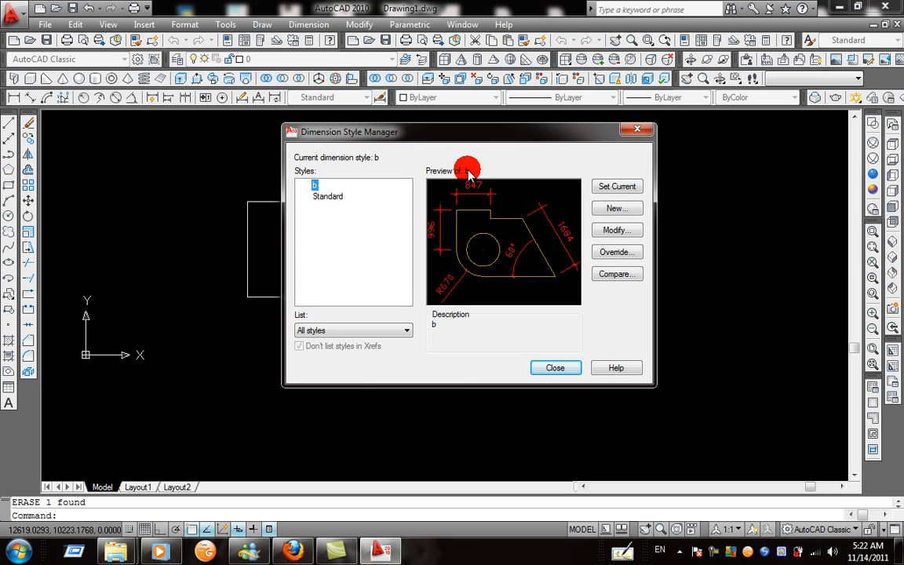
pyautogui.click(617, 209)
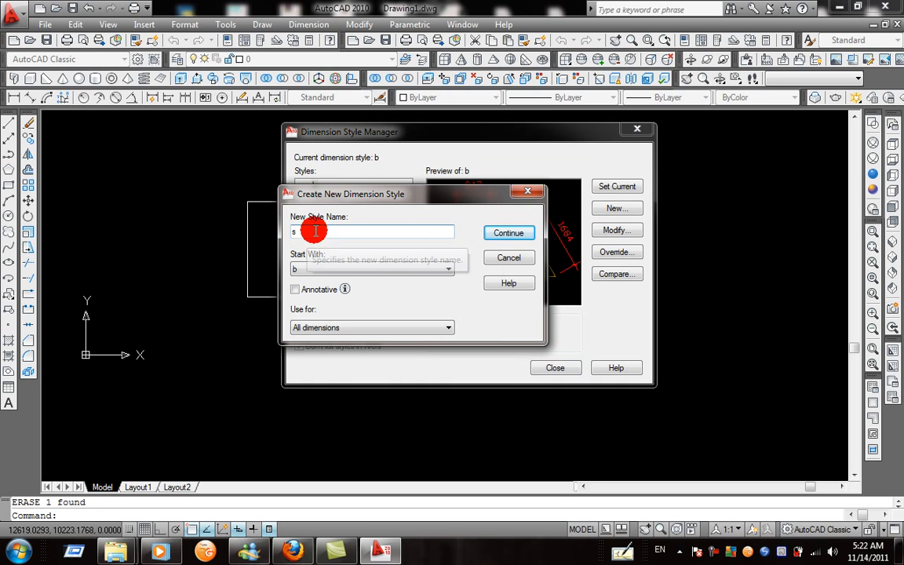
pyautogui.click(512, 235)
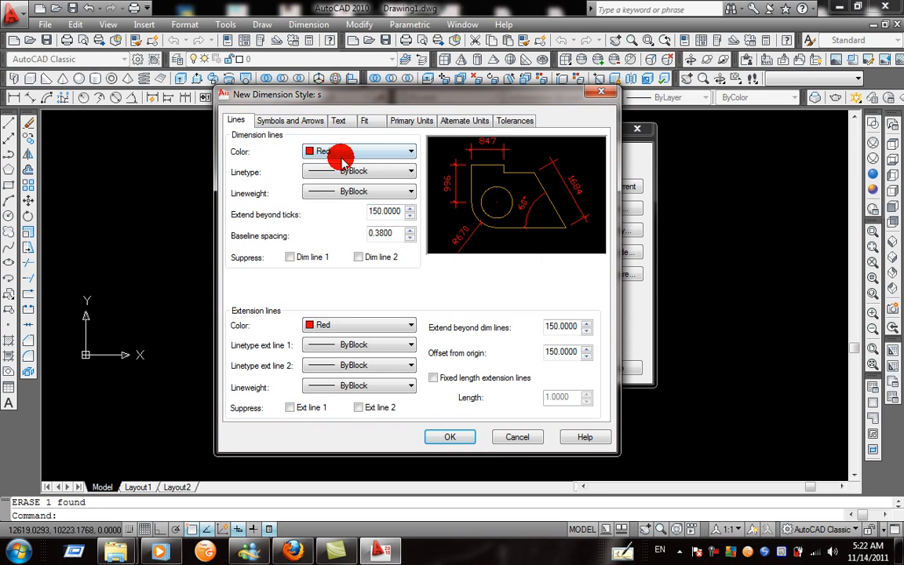
# Set the dimension line color of style s to Green and the extension beyond ticks to 50.
pyautogui.click(323, 151)
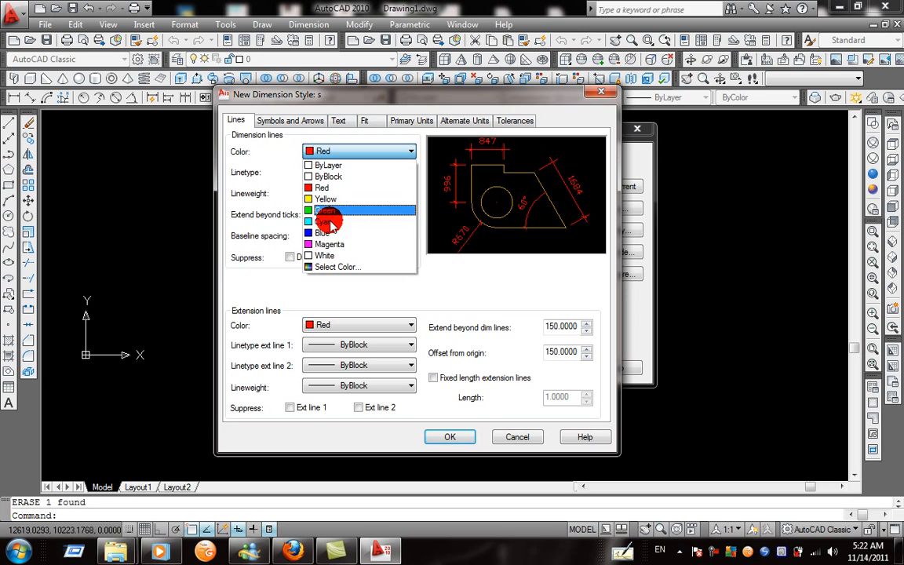
pyautogui.click(326, 210)
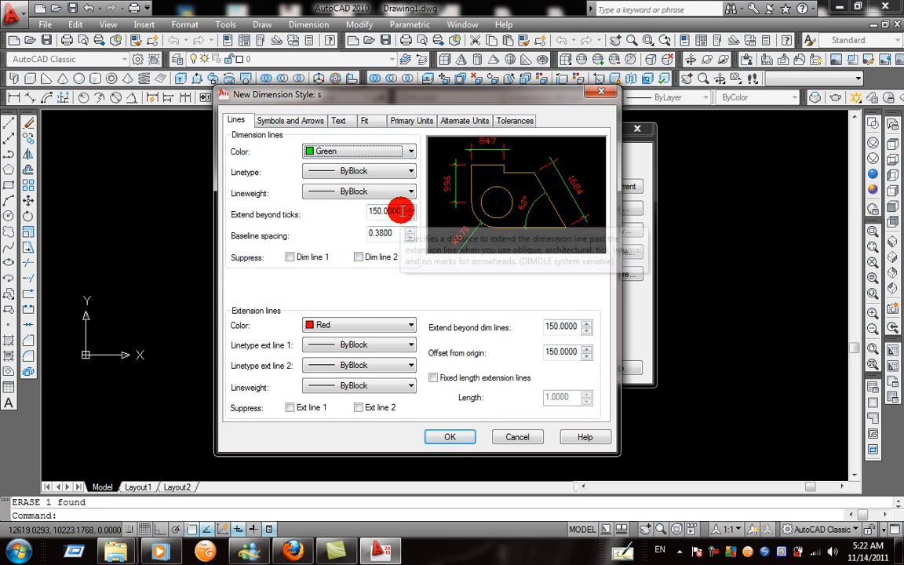
pyautogui.moveTo(400, 211); pyautogui.dragTo(335, 208)
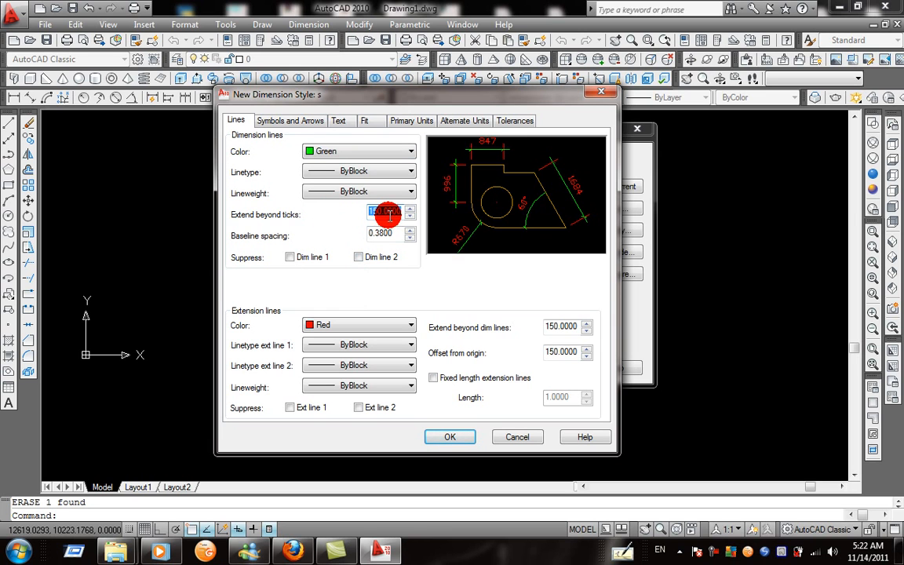
pyautogui.write('50')
# Set the extension lines to Green, extending 50 beyond the dimension lines with an offset from origin of 50.
pyautogui.click(346, 324)
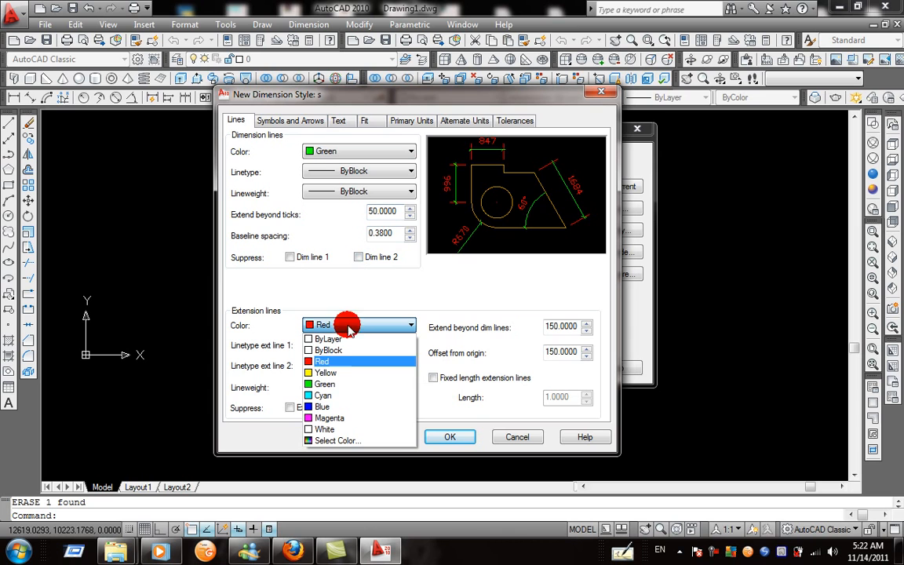
pyautogui.click(333, 384)
pyautogui.doubleClick(556, 326)
pyautogui.write('50')
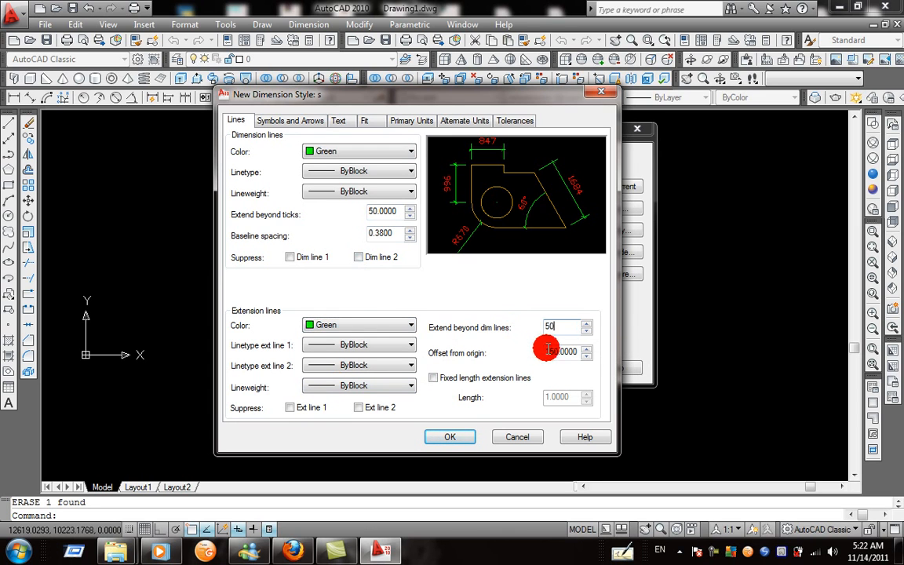
pyautogui.doubleClick(571, 351)
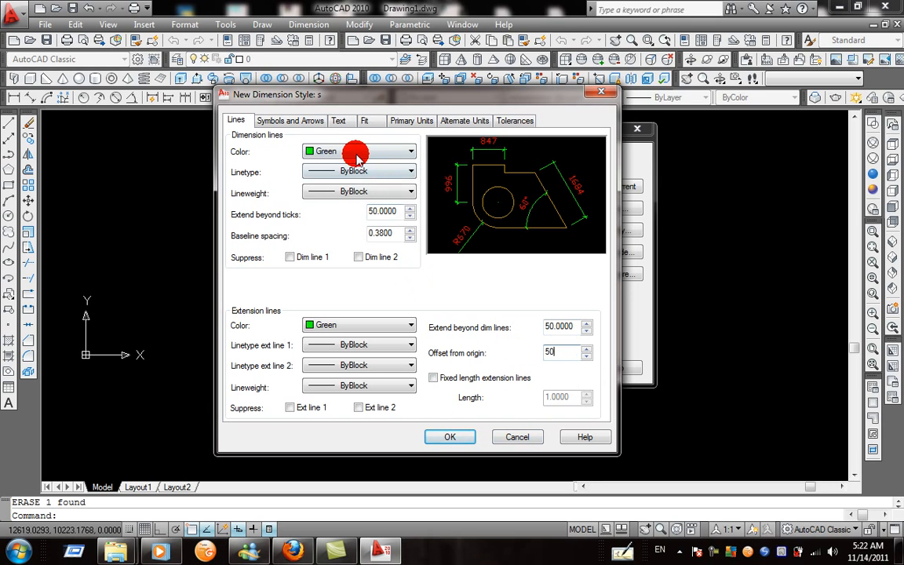
# Set the arrow size to 25, and both the text height and the text offset from the dimension line to 50.
pyautogui.click(290, 121)
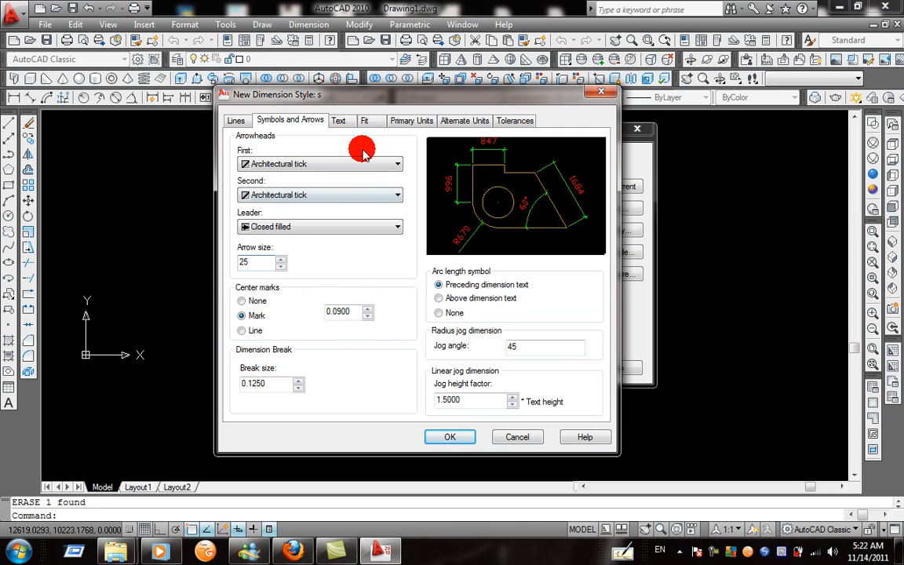
pyautogui.click(338, 122)
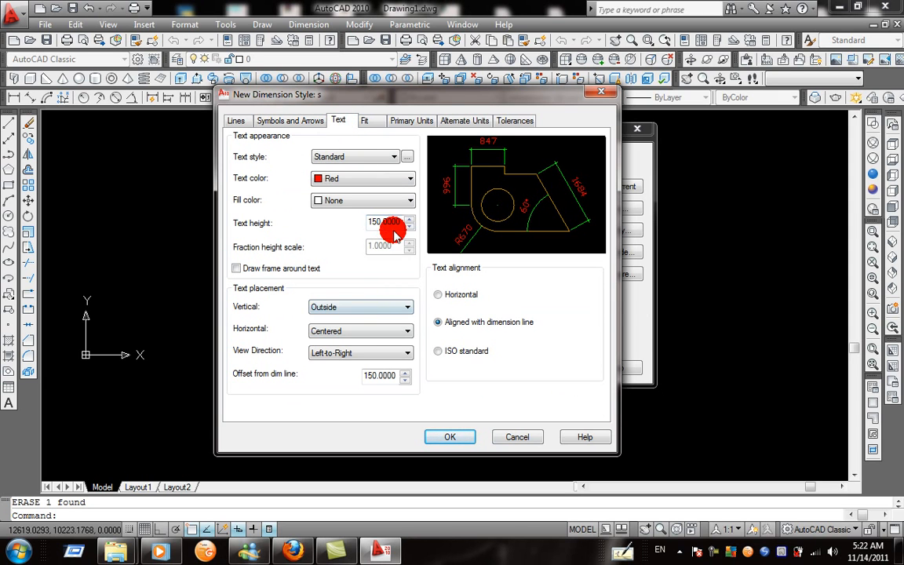
pyautogui.moveTo(398, 221); pyautogui.dragTo(329, 223)
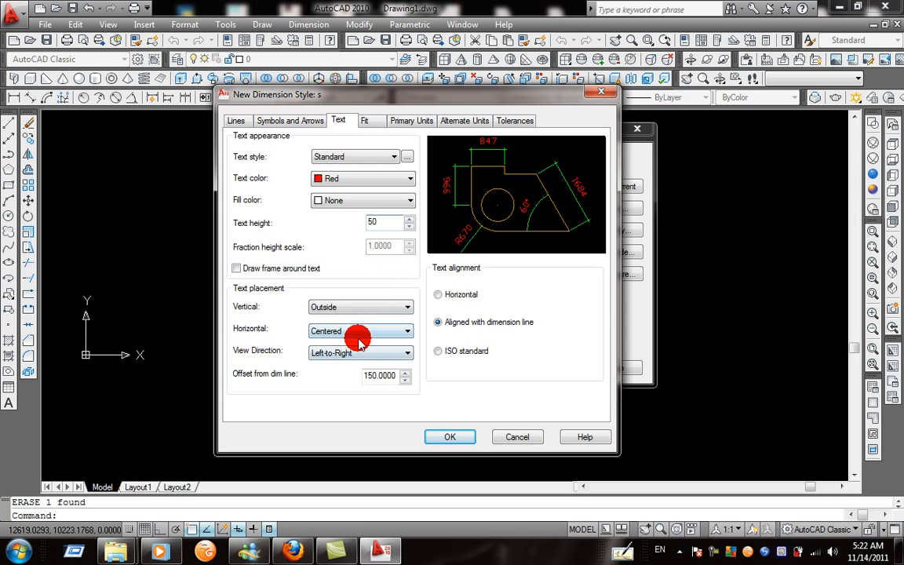
pyautogui.moveTo(400, 379); pyautogui.dragTo(343, 379)
pyautogui.write('5')
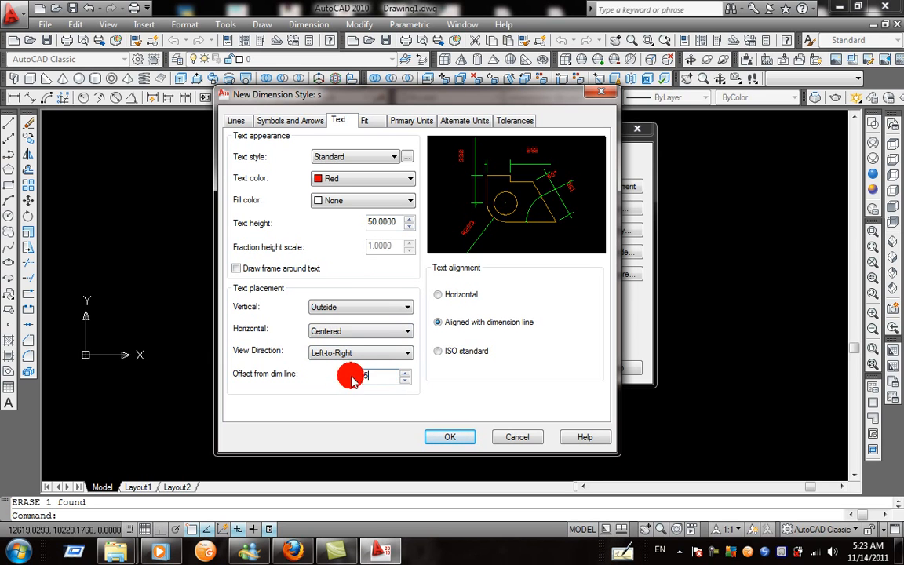
pyautogui.write('0')
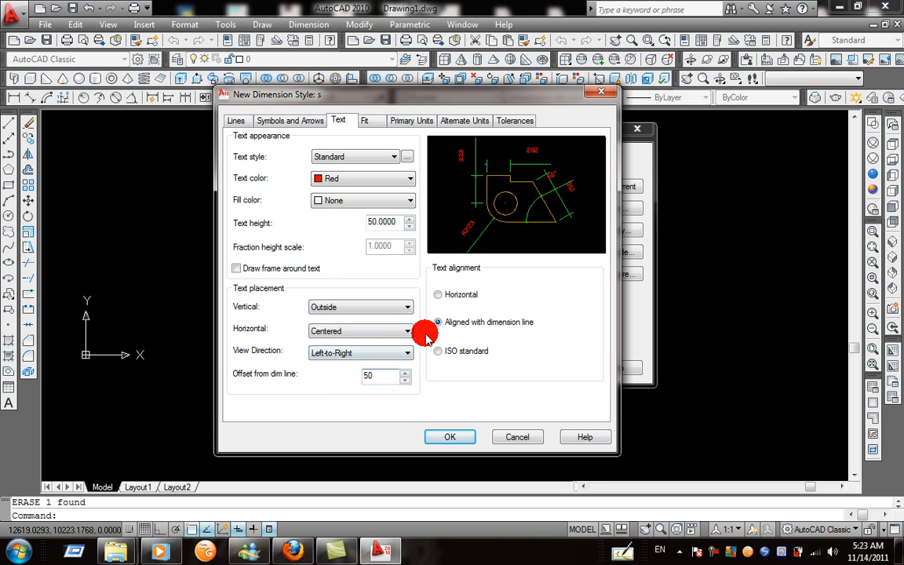
# Review the settings of dimension style s, save it and close the Dimension Style Manager.
pyautogui.click(400, 121)
pyautogui.click(338, 121)
pyautogui.click(300, 120)
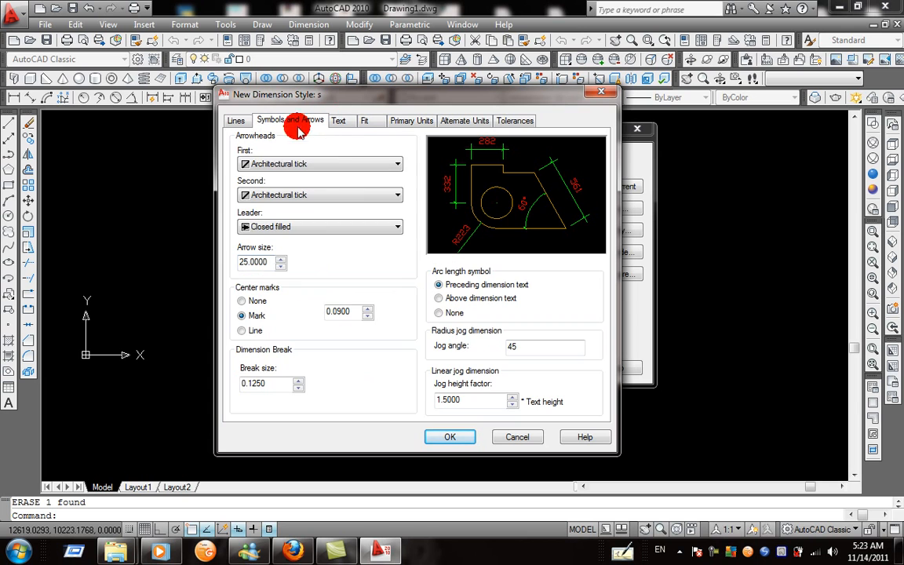
pyautogui.click(451, 437)
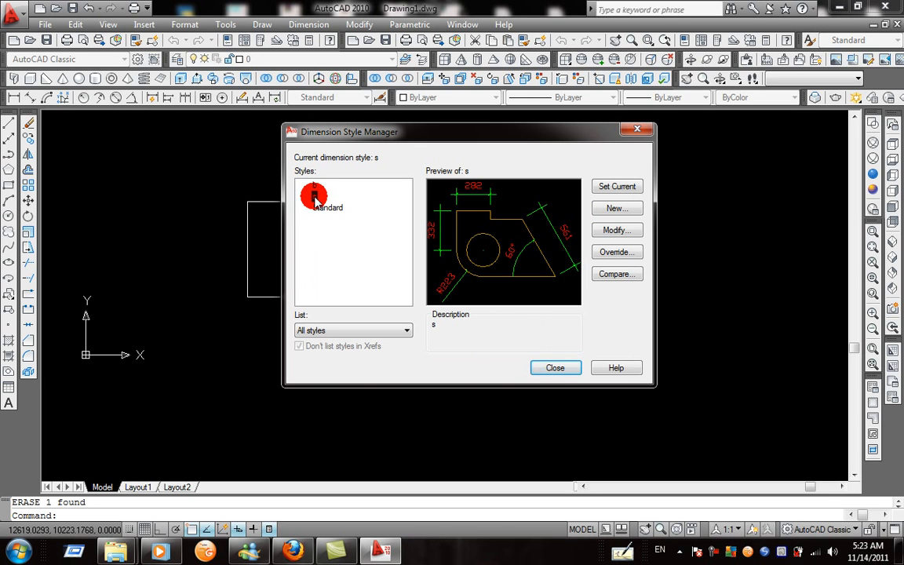
pyautogui.click(553, 369)
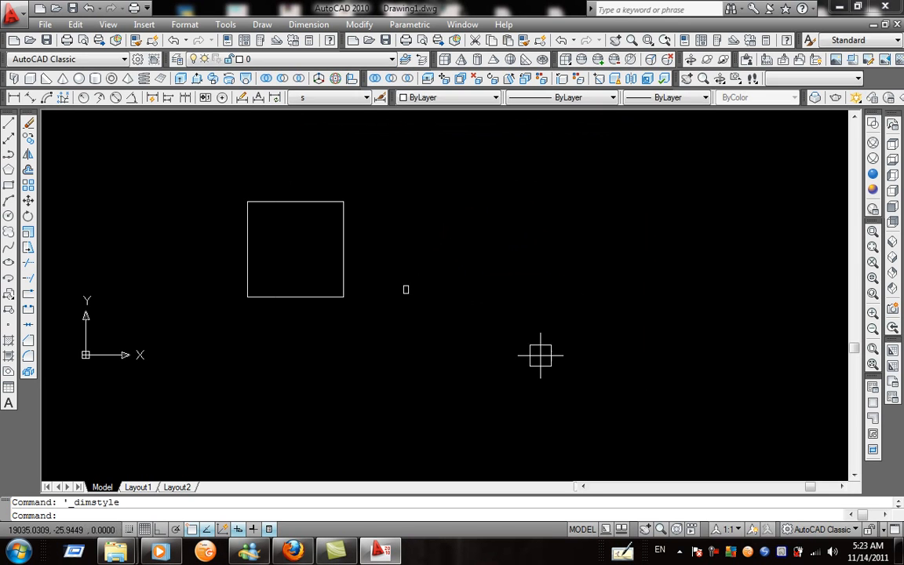
pyautogui.click(523, 216)
pyautogui.click(498, 303)
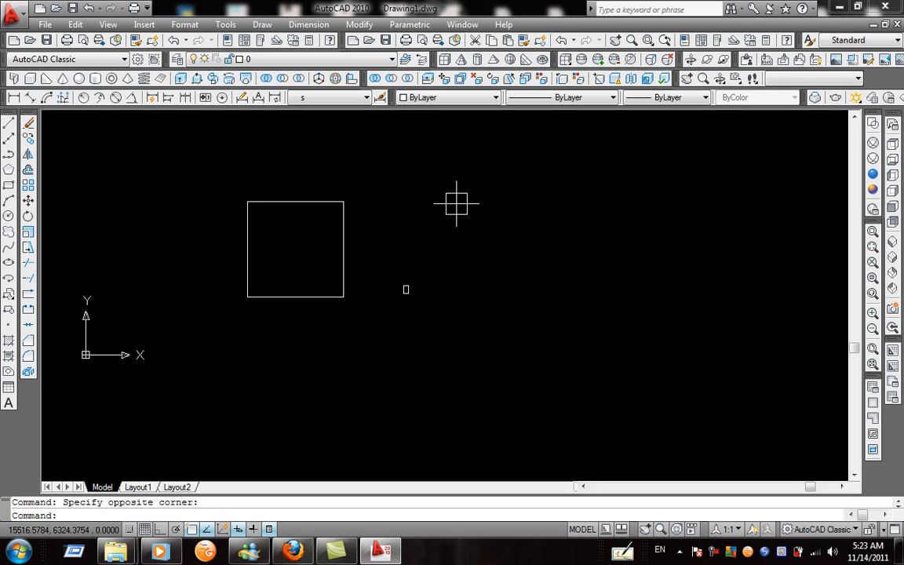
pyautogui.moveTo(447, 195); pyautogui.dragTo(462, 200, button='middle')
pyautogui.click(432, 219)
pyautogui.click(383, 148)
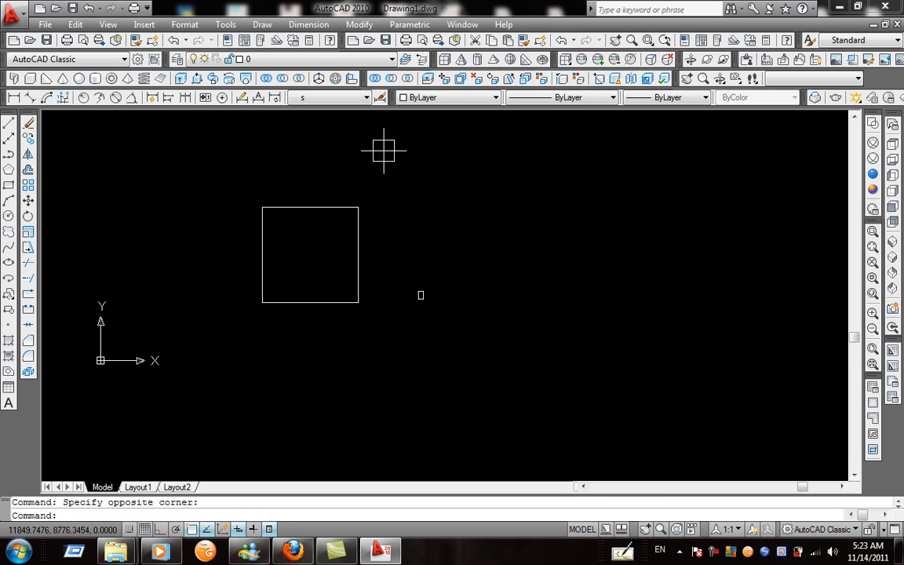
# Make b the current dimension style for the drawing.
pyautogui.click(318, 98)
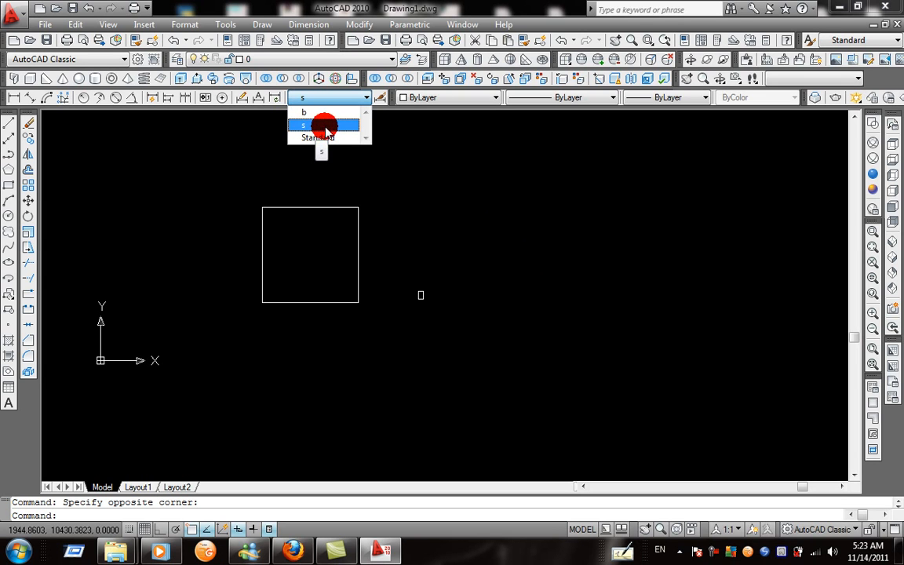
pyautogui.click(469, 173)
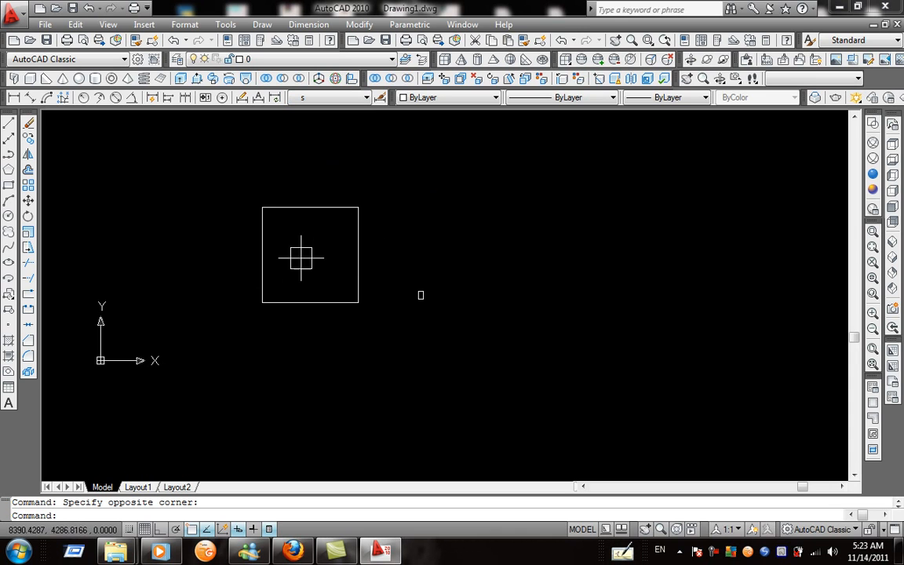
pyautogui.click(329, 97)
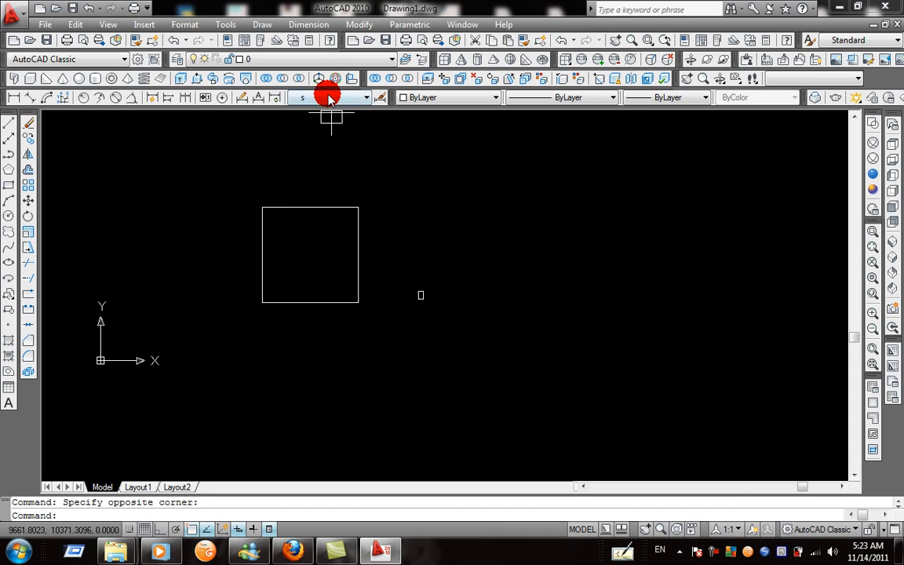
pyautogui.click(329, 98)
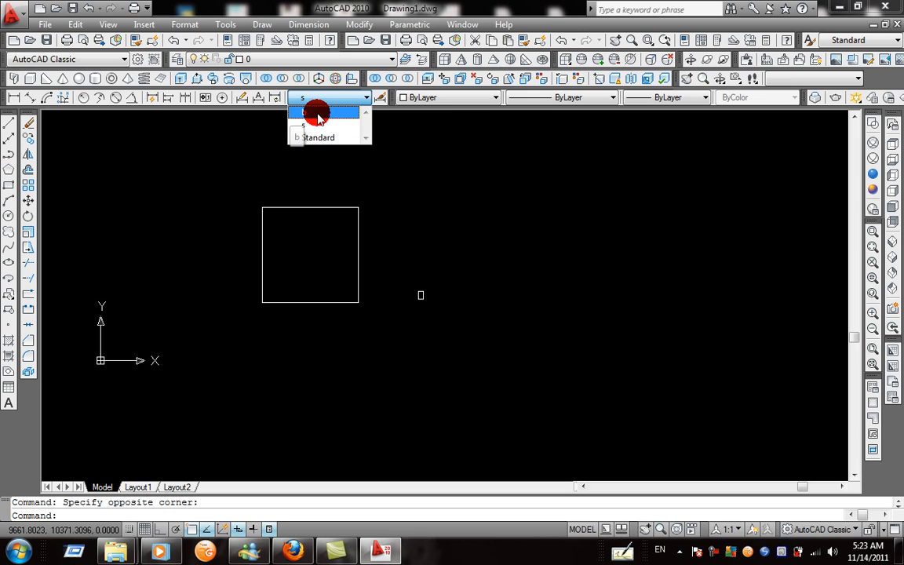
pyautogui.click(312, 115)
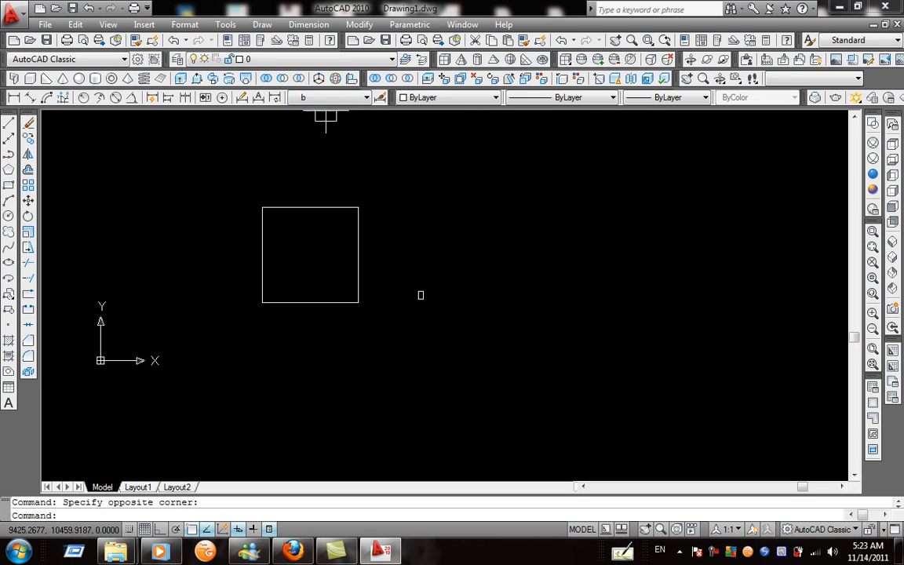
# Add a horizontal linear dimension above the large square's top edge.
pyautogui.click(6, 119)
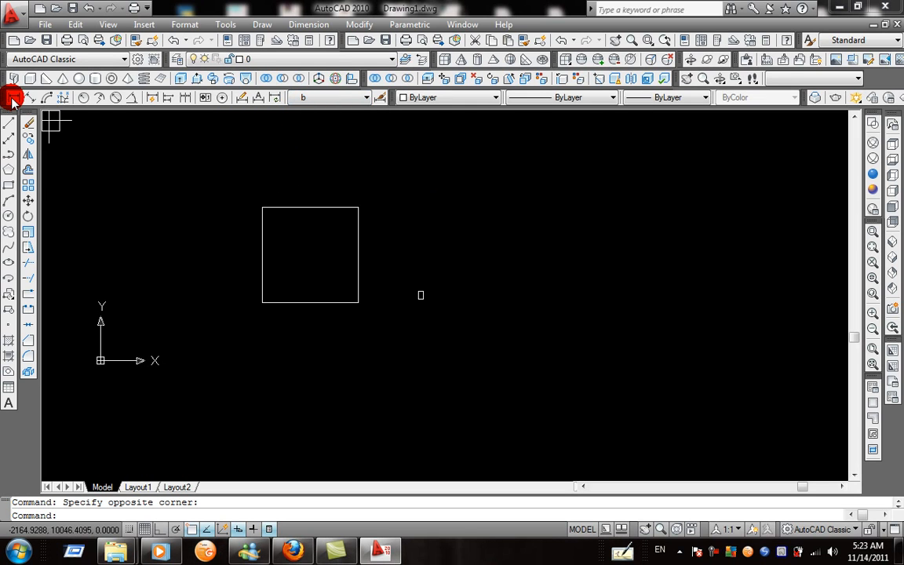
pyautogui.click(12, 98)
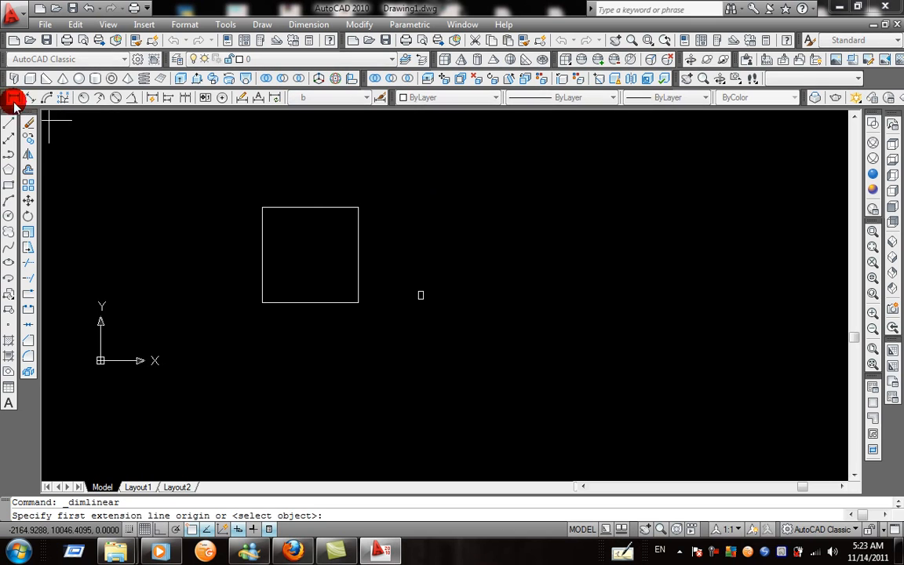
pyautogui.click(262, 208)
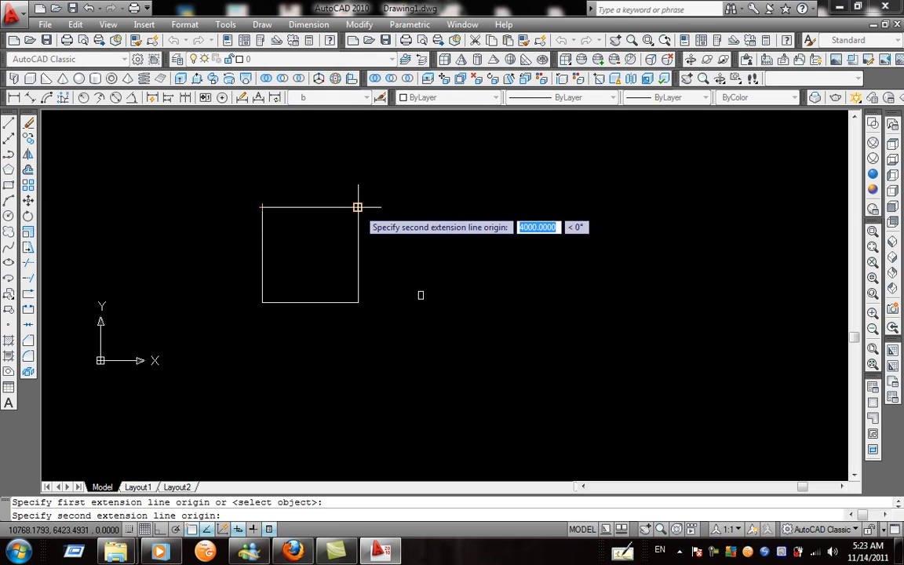
pyautogui.click(358, 207)
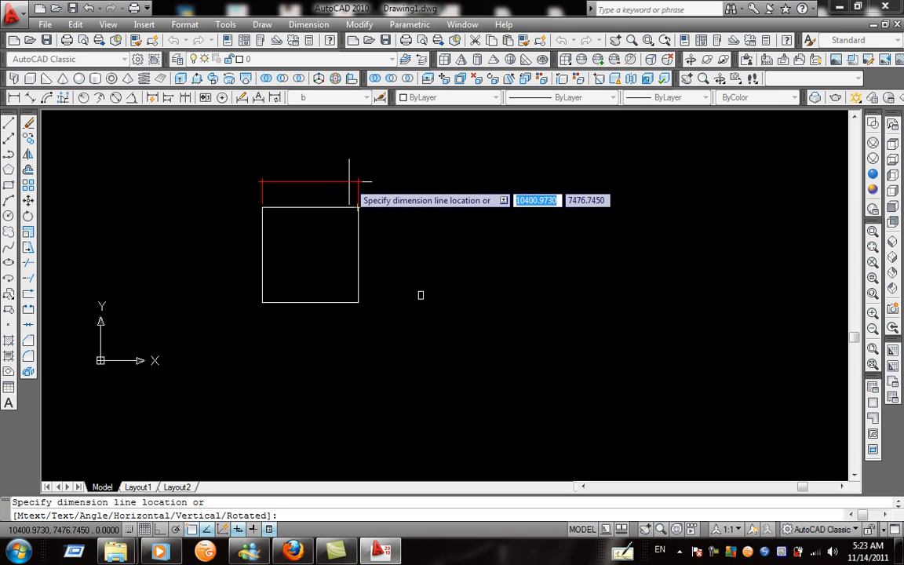
pyautogui.click(350, 181)
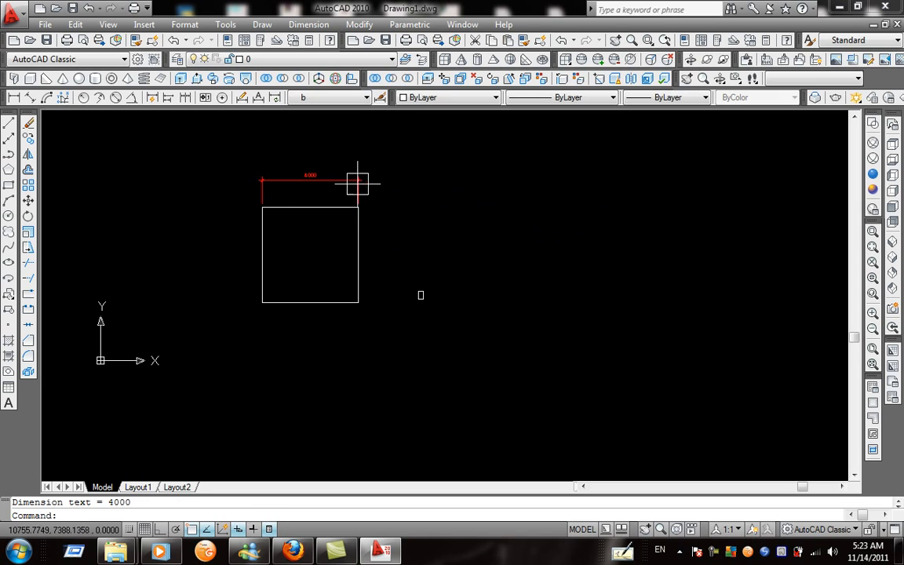
# Add a vertical linear dimension beside the large square's left edge.
pyautogui.click(14, 102)
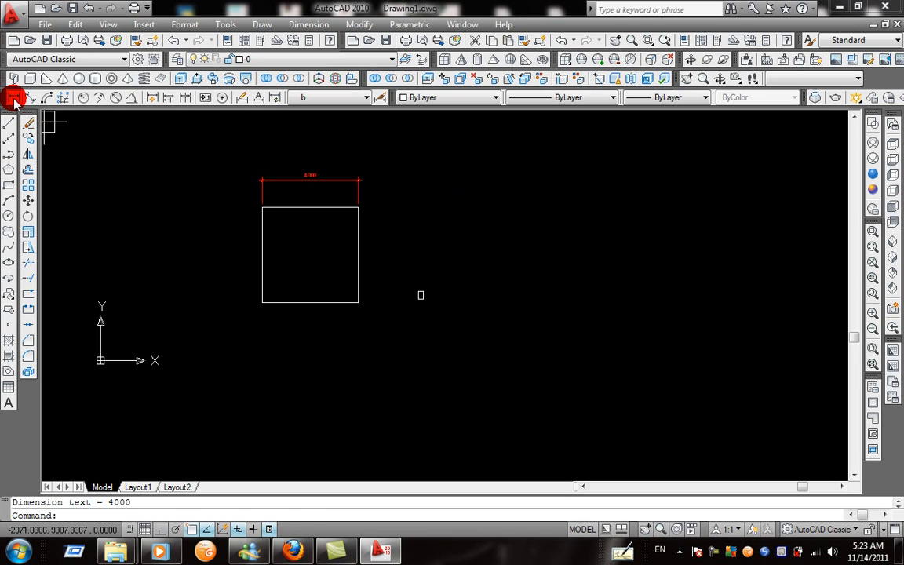
pyautogui.click(262, 205)
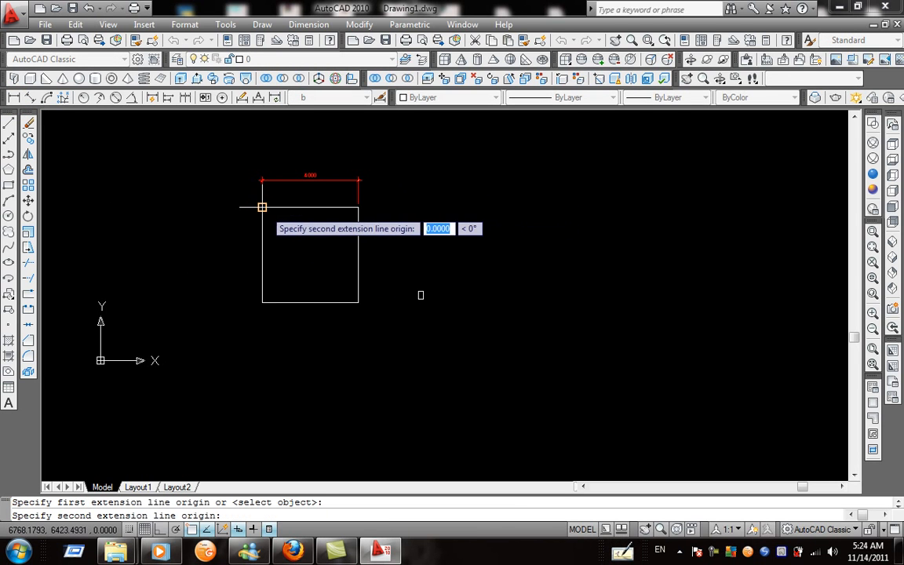
pyautogui.click(262, 302)
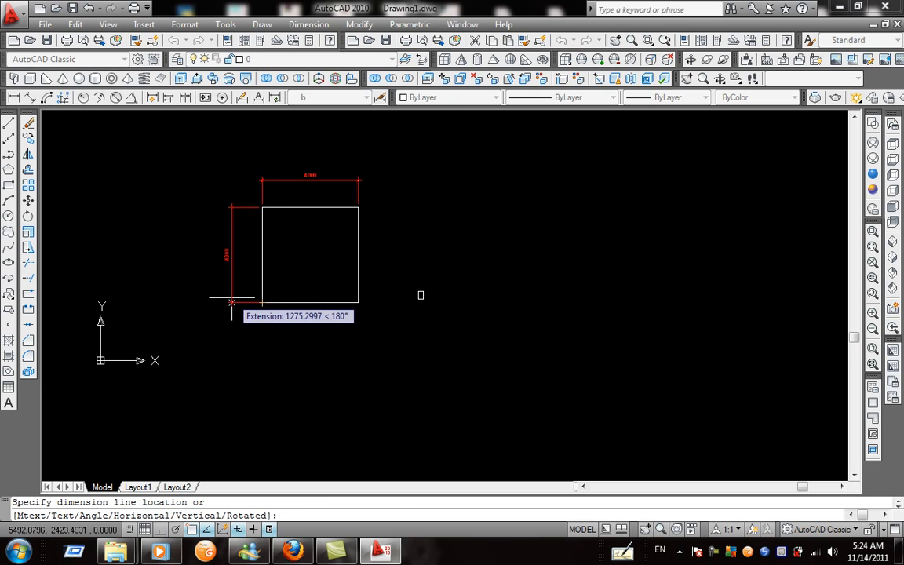
pyautogui.click(228, 301)
pyautogui.scroll(2, 275, 194)
pyautogui.moveTo(275, 194)
pyautogui.mouseDown(button='middle')
pyautogui.moveTo(378, 265)
pyautogui.moveTo(343, 254)
pyautogui.moveTo(274, 261)
pyautogui.moveTo(393, 273)
pyautogui.mouseUp(button='middle')
pyautogui.scroll(-8, 380, 296)
pyautogui.scroll(6, 478, 331)
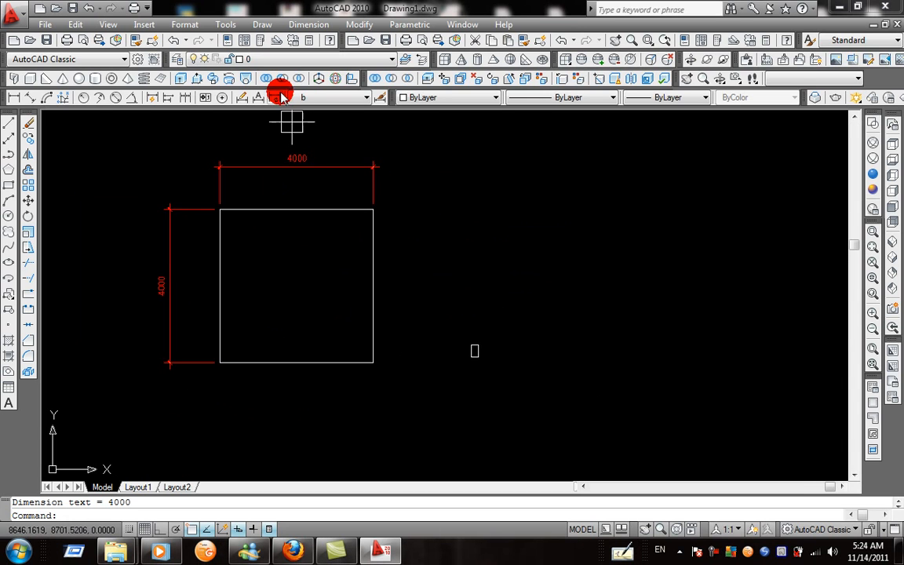
# Try dimensioning the small rectangle's top edge with a linear dimension in style b.
pyautogui.click(13, 98)
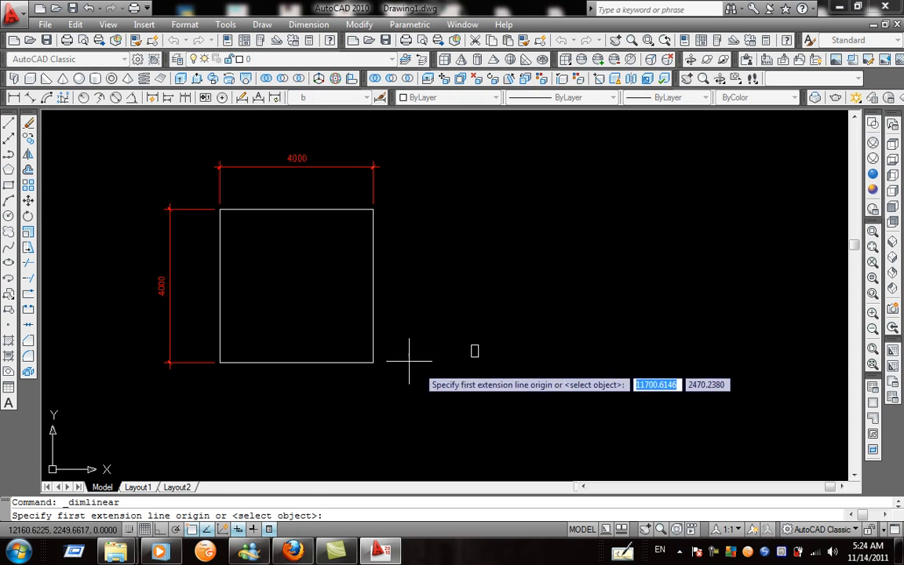
pyautogui.scroll(5, 440, 349)
pyautogui.click(475, 326)
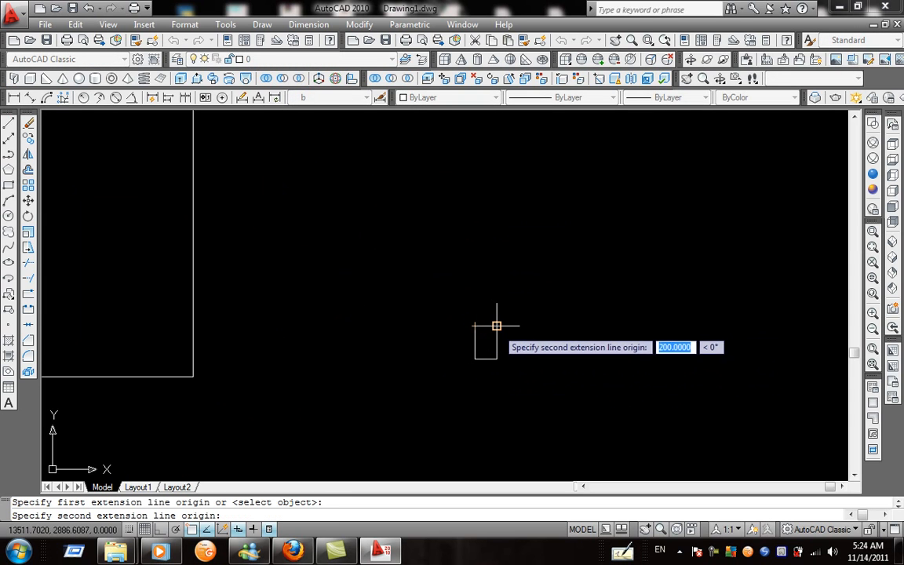
pyautogui.click(496, 326)
pyautogui.click(496, 293)
pyautogui.moveTo(531, 339); pyautogui.dragTo(490, 279, button='middle')
pyautogui.scroll(-4, 549, 287)
pyautogui.scroll(4, 490, 264)
pyautogui.scroll(5, 511, 275)
pyautogui.scroll(-2, 454, 286)
# Erase the style b dimension above the small rectangle.
pyautogui.click(449, 289)
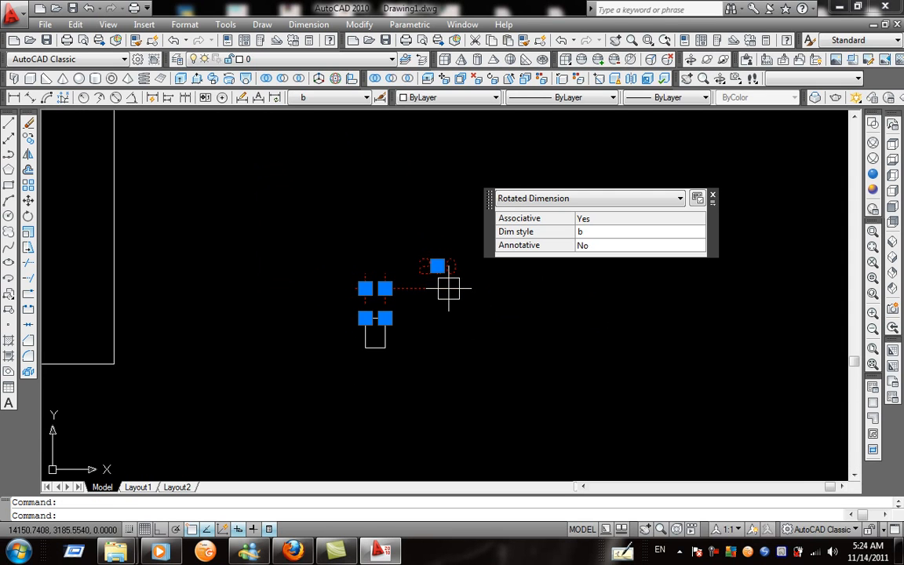
pyautogui.click(29, 125)
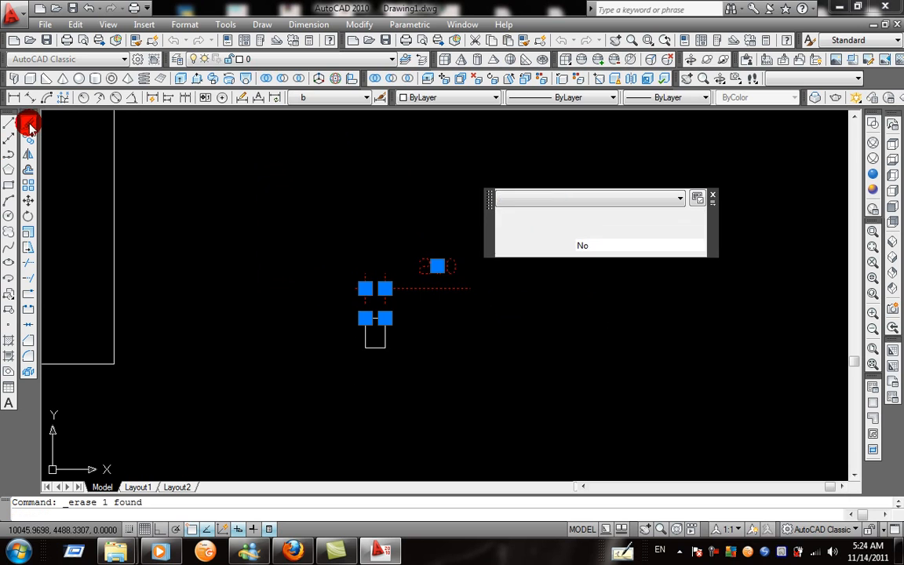
pyautogui.moveTo(407, 240); pyautogui.dragTo(316, 246)
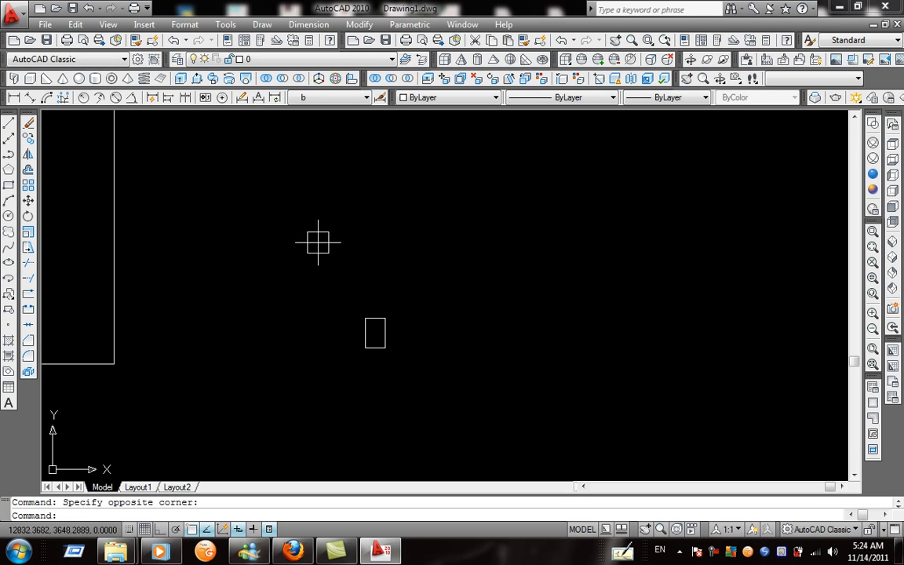
# Make s the current dimension style and add a horizontal linear dimension above the small rectangle's top edge.
pyautogui.click(328, 98)
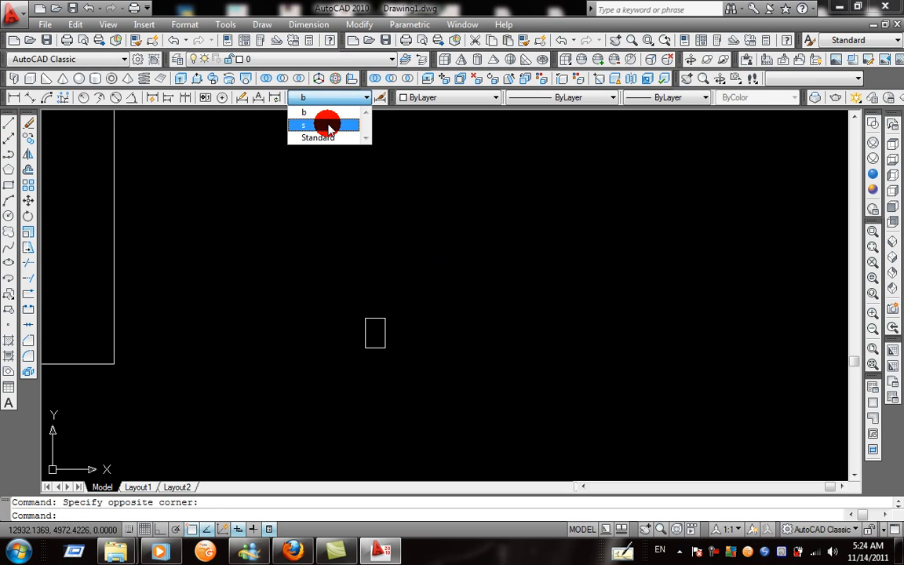
pyautogui.click(326, 123)
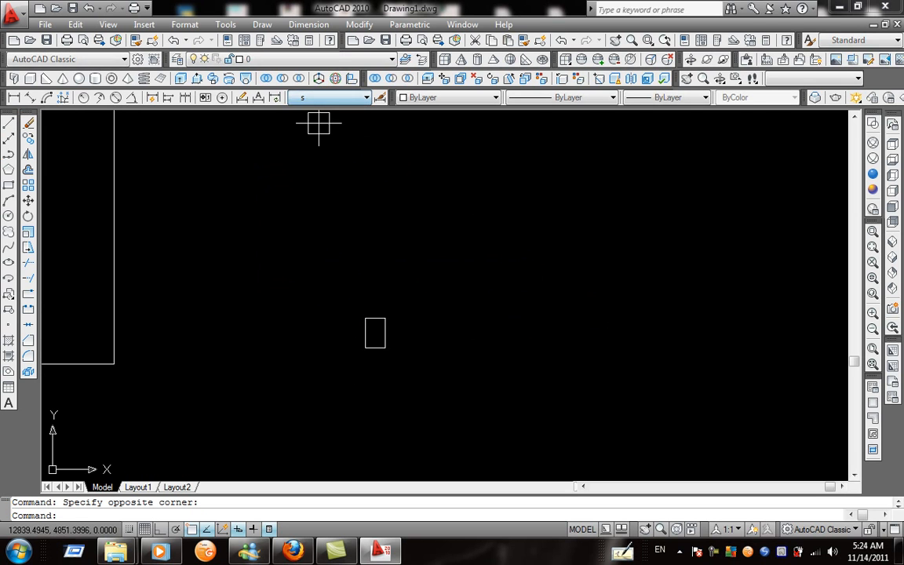
pyautogui.click(12, 100)
pyautogui.scroll(3, 385, 322)
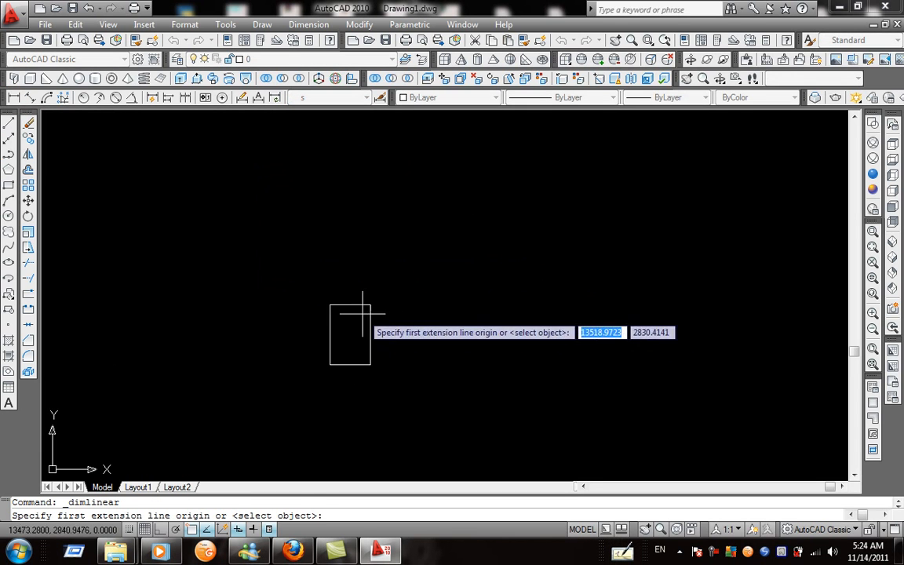
pyautogui.click(330, 305)
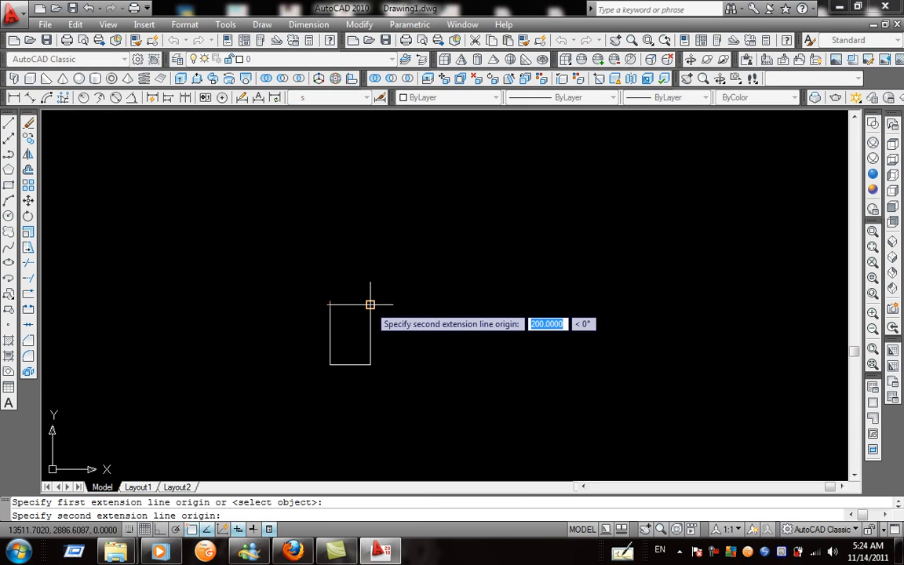
pyautogui.click(371, 304)
pyautogui.click(371, 273)
# Compare the small rectangle's style s dimension with the large square's style b dimensions.
pyautogui.moveTo(378, 298); pyautogui.dragTo(458, 265, button='middle')
pyautogui.scroll(-8, 455, 265)
pyautogui.moveTo(369, 271); pyautogui.dragTo(431, 305, button='middle')
pyautogui.scroll(9, 507, 288)
pyautogui.moveTo(548, 287); pyautogui.dragTo(467, 266, button='middle')
pyautogui.scroll(-6, 471, 267)
pyautogui.scroll(-2, 521, 280)
pyautogui.moveTo(520, 280); pyautogui.dragTo(465, 232, button='middle')
pyautogui.scroll(4, 409, 285)
pyautogui.scroll(3, 409, 284)
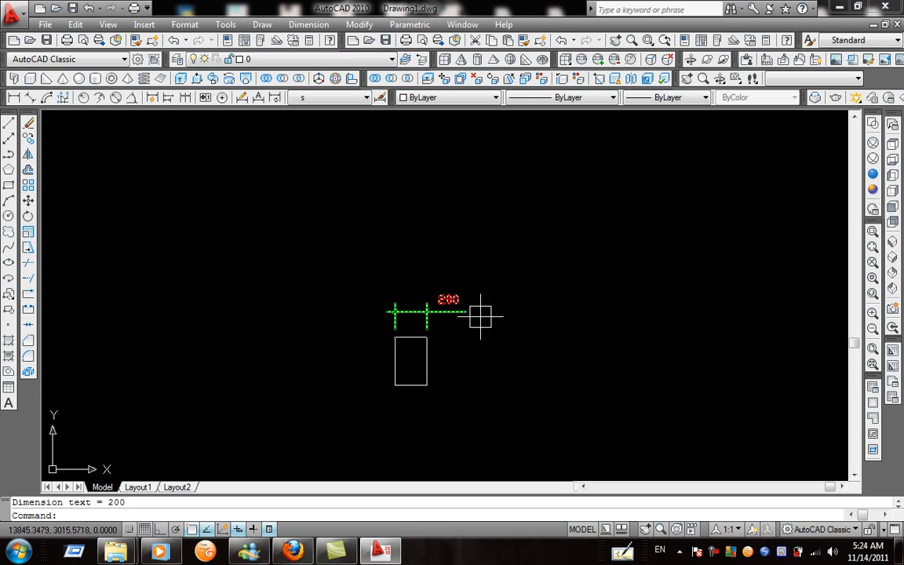
pyautogui.scroll(-2, 454, 241)
pyautogui.moveTo(494, 276); pyautogui.dragTo(566, 318, button='middle')
pyautogui.scroll(-4, 482, 230)
pyautogui.moveTo(540, 265); pyautogui.dragTo(520, 282, button='middle')
pyautogui.scroll(2, 521, 282)
pyautogui.scroll(4, 488, 309)
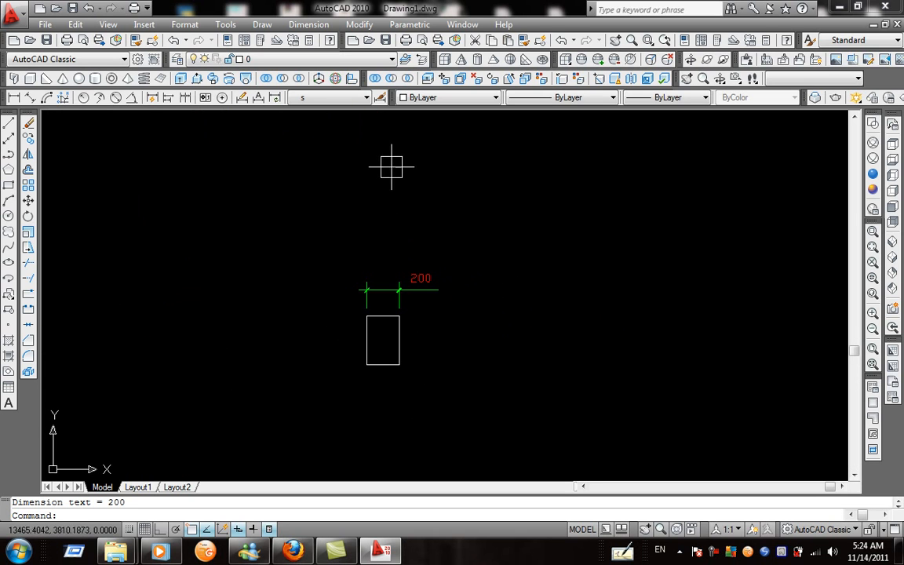
# Modify dimension style s to use Green as its text color, and close the Dimension Style Manager.
pyautogui.click(379, 98)
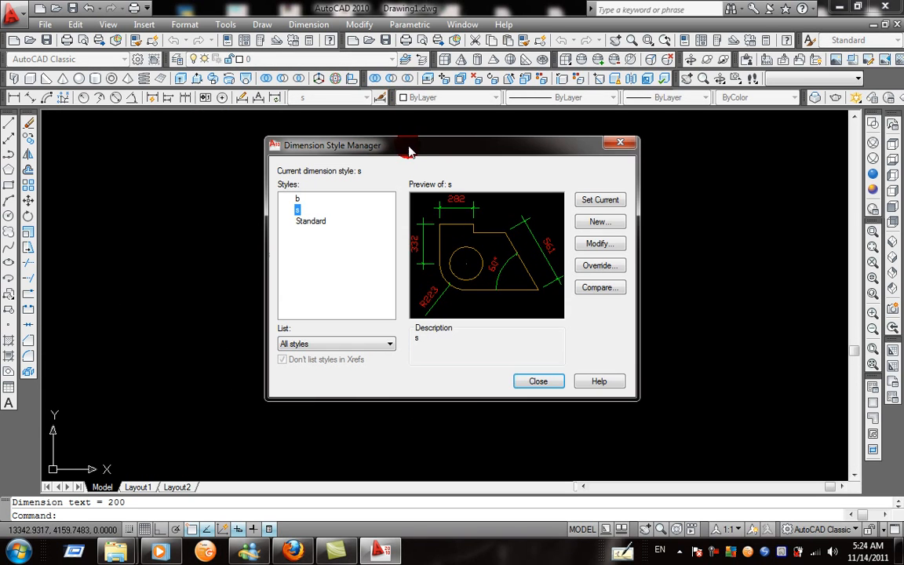
pyautogui.moveTo(408, 151); pyautogui.dragTo(378, 143)
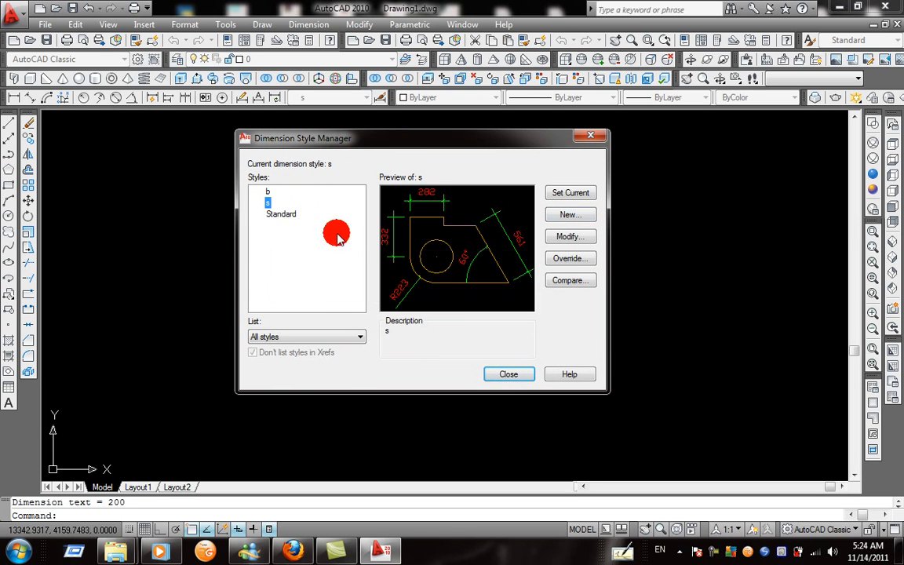
pyautogui.click(575, 242)
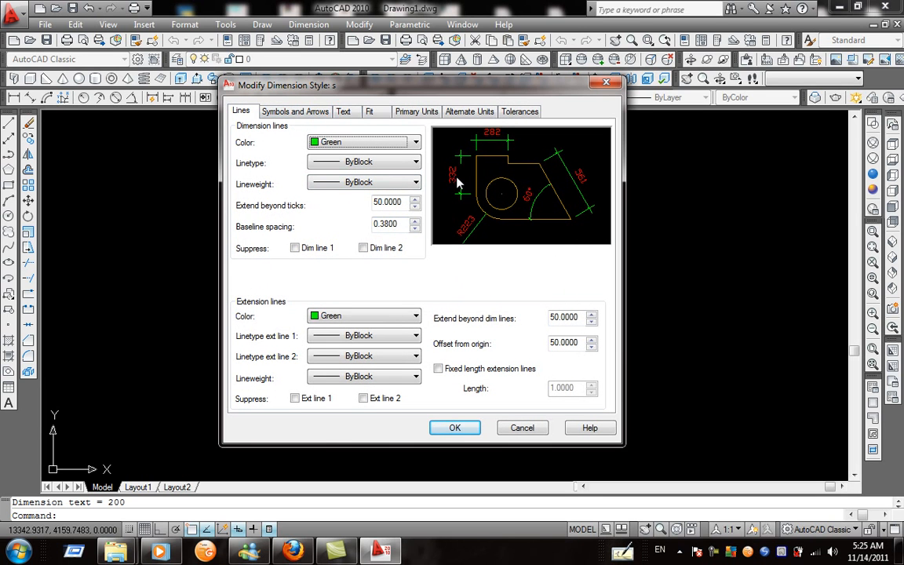
pyautogui.click(346, 113)
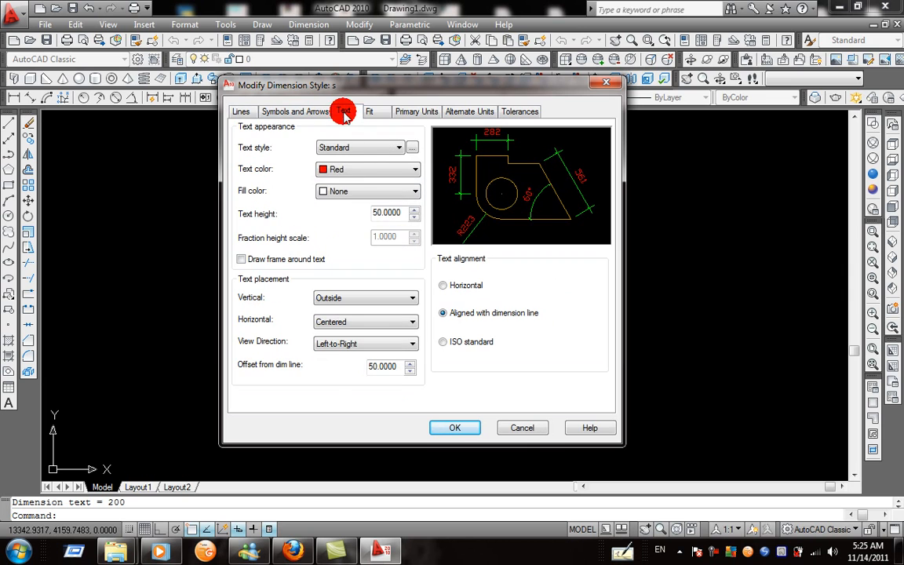
pyautogui.click(338, 169)
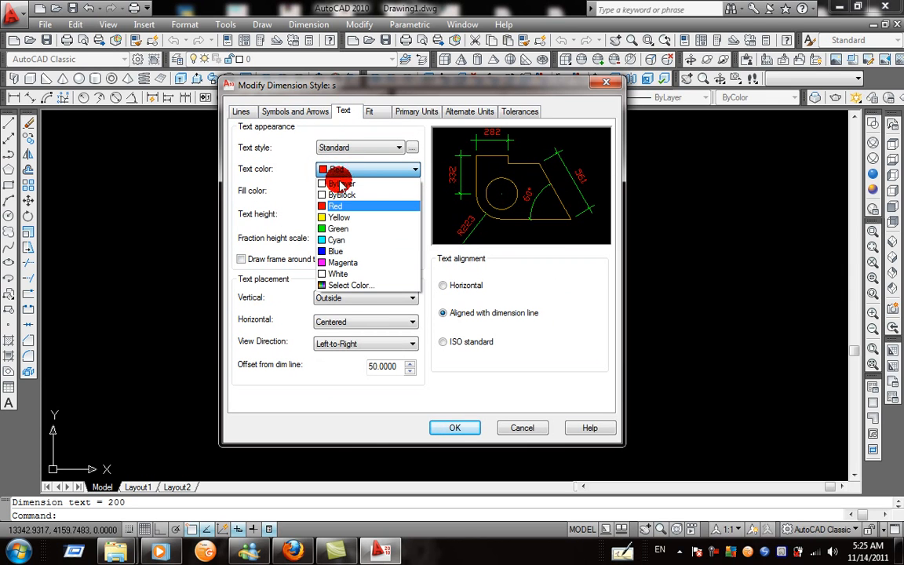
pyautogui.click(337, 228)
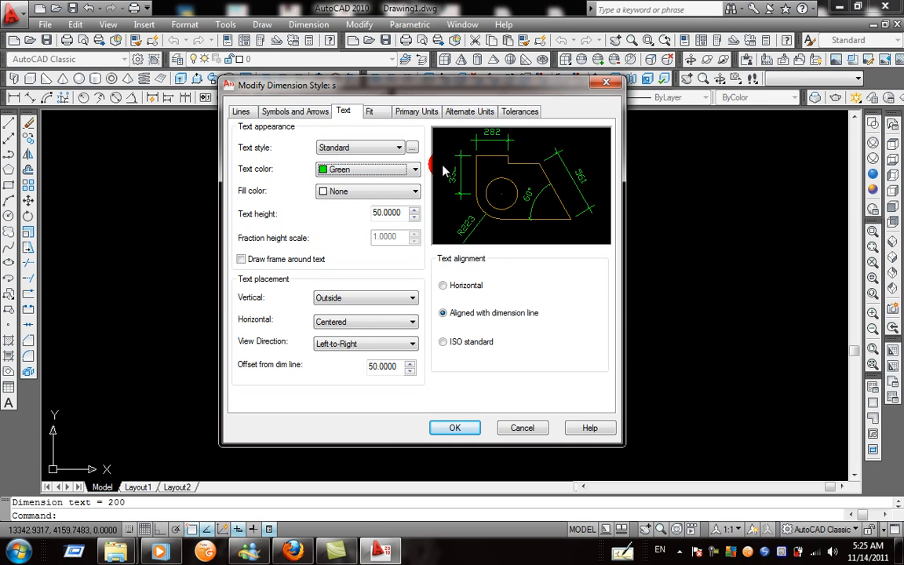
pyautogui.click(444, 429)
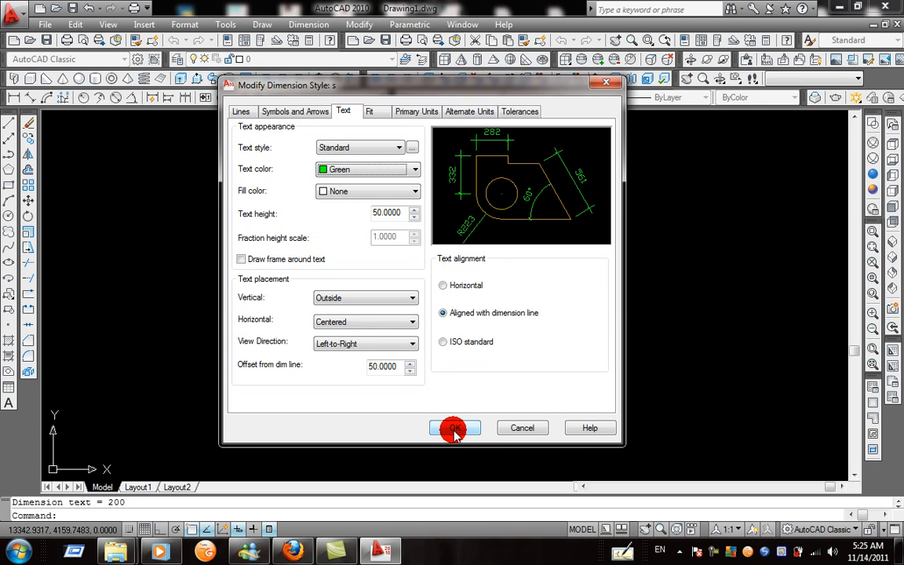
pyautogui.click(507, 375)
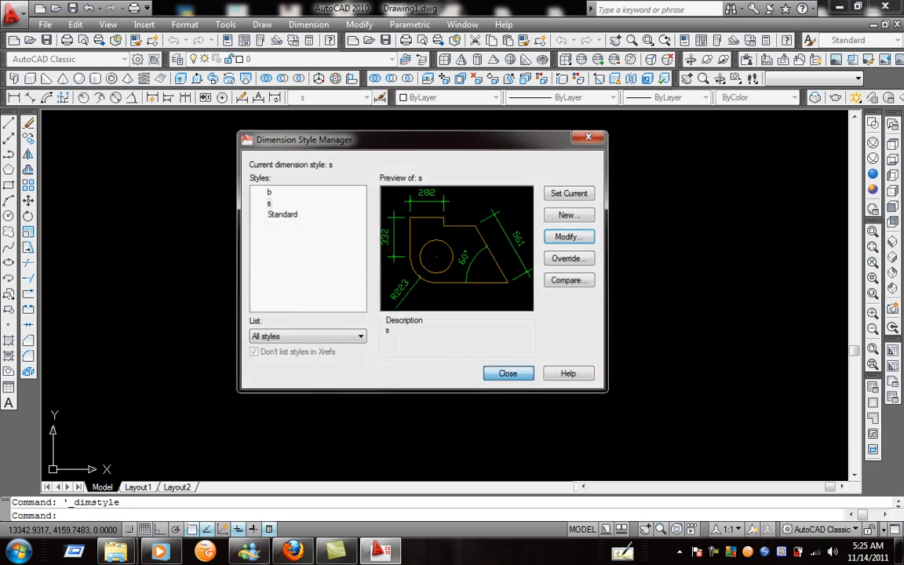
# Add a vertical linear dimension beside the small rectangle's left edge in style s.
pyautogui.scroll(-4, 439, 309)
pyautogui.scroll(4, 517, 302)
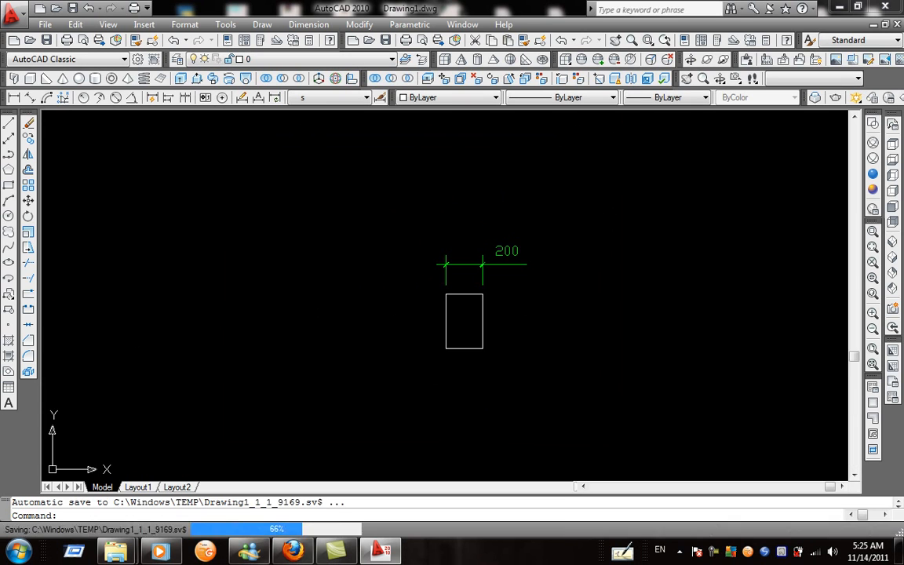
pyautogui.moveTo(505, 308); pyautogui.dragTo(452, 210, button='middle')
pyautogui.click(306, 102)
pyautogui.click(14, 98)
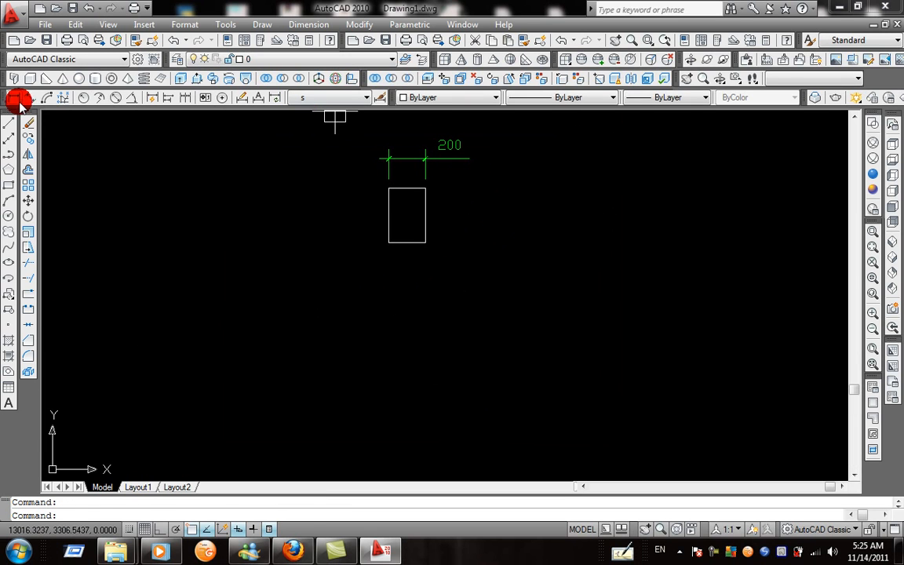
pyautogui.click(389, 242)
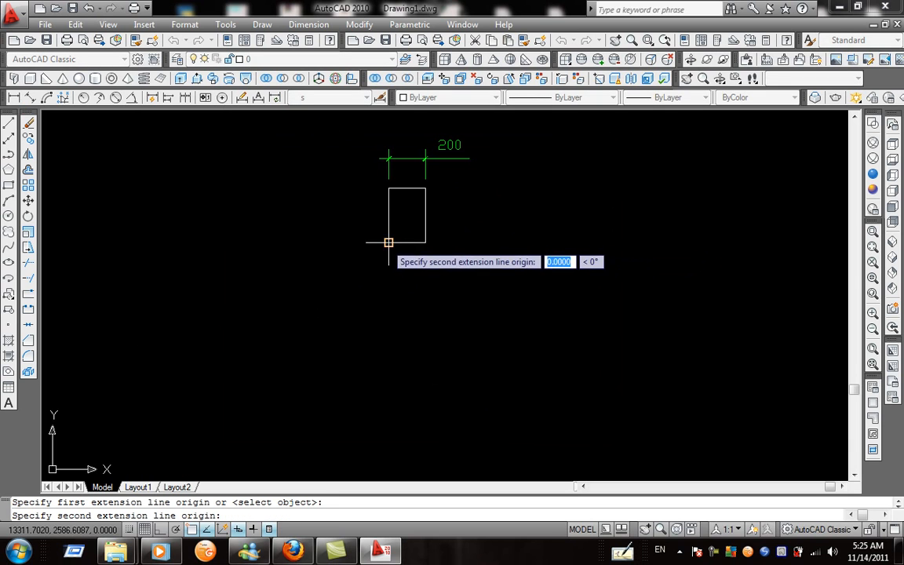
pyautogui.click(389, 188)
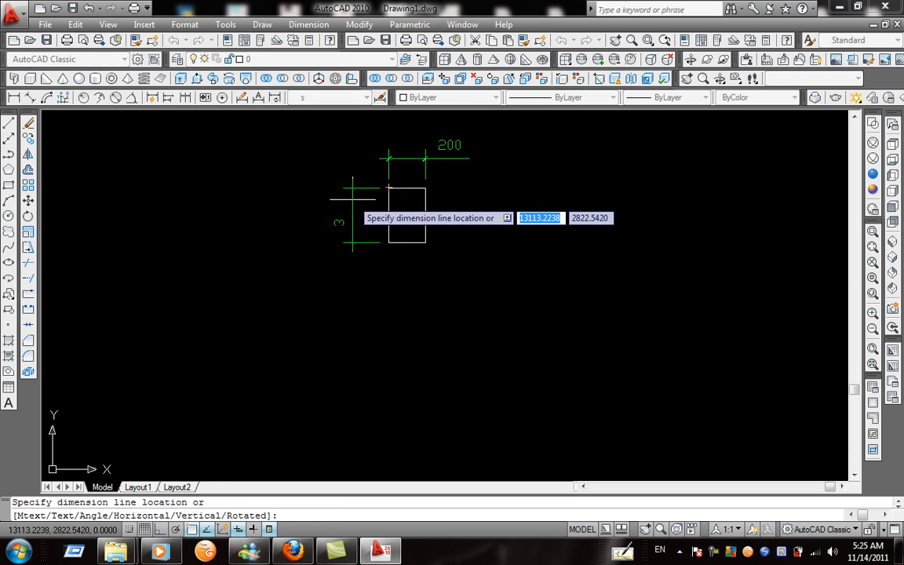
pyautogui.click(354, 195)
# Move the small rectangle and its two dimensions closer to the large square's right edge, using its lower-right corner as base point.
pyautogui.scroll(-4, 555, 268)
pyautogui.moveTo(555, 267); pyautogui.dragTo(598, 356, button='middle')
pyautogui.scroll(-4, 496, 274)
pyautogui.scroll(6, 531, 267)
pyautogui.scroll(8, 577, 380)
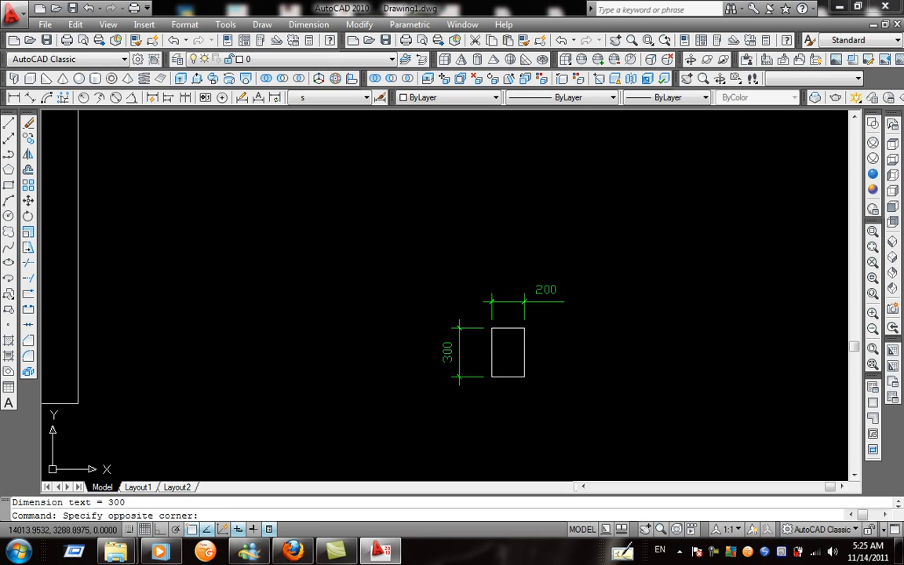
pyautogui.click(604, 261)
pyautogui.click(420, 416)
pyautogui.write('m')
pyautogui.press('Return')
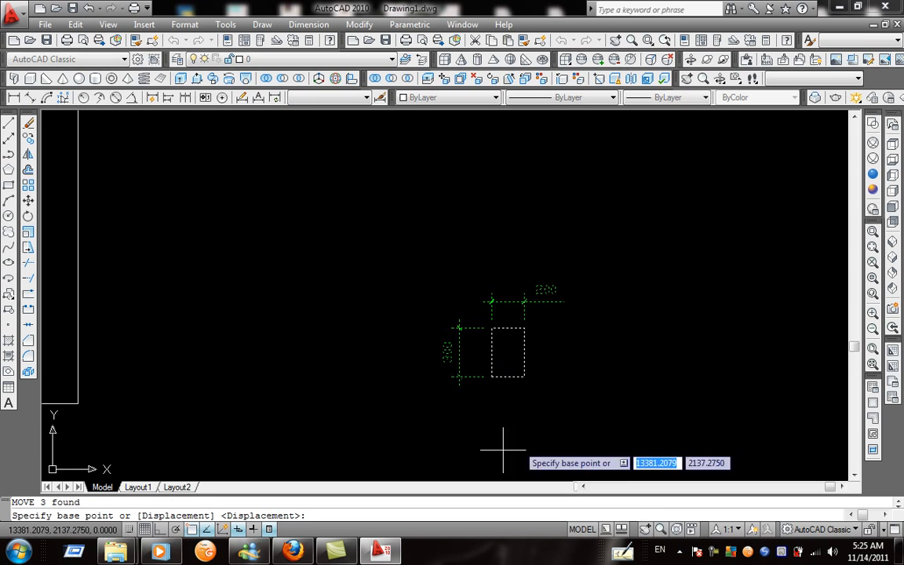
pyautogui.click(524, 377)
pyautogui.moveTo(389, 261); pyautogui.dragTo(542, 347, button='middle')
pyautogui.scroll(-4, 510, 322)
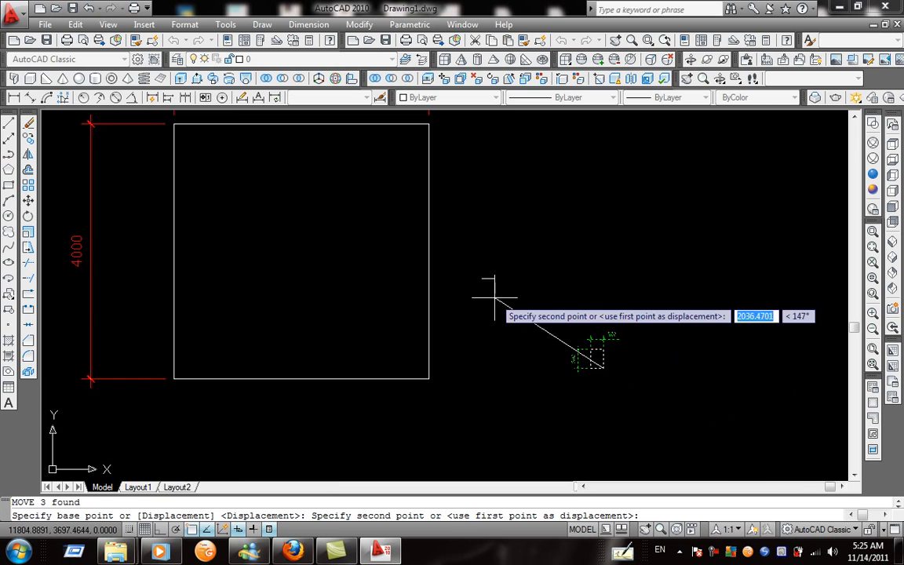
pyautogui.click(504, 235)
# Examine the dimensions of both rectangles side by side and view the list of available dimension styles.
pyautogui.scroll(-2, 566, 290)
pyautogui.scroll(2, 577, 317)
pyautogui.scroll(-1, 590, 294)
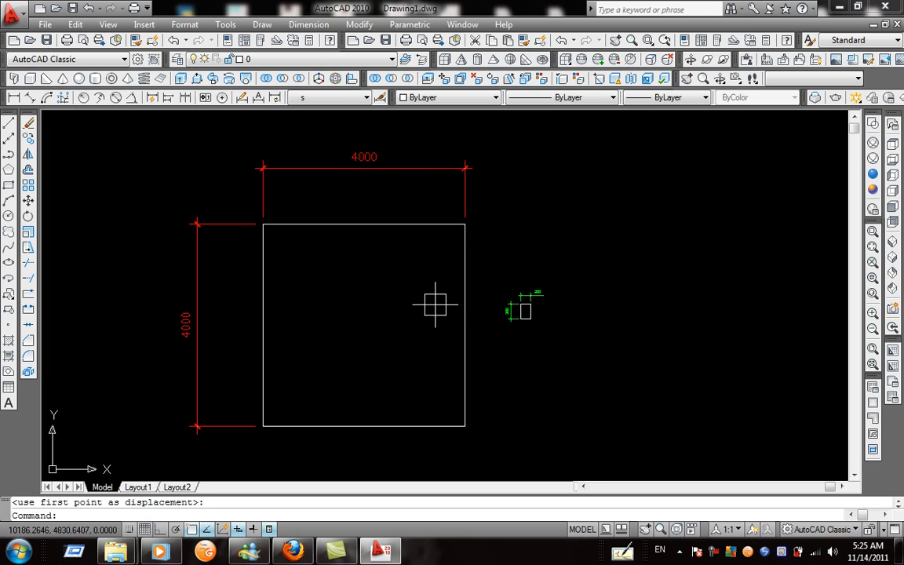
pyautogui.scroll(5, 471, 267)
pyautogui.scroll(-4, 565, 314)
pyautogui.click(310, 97)
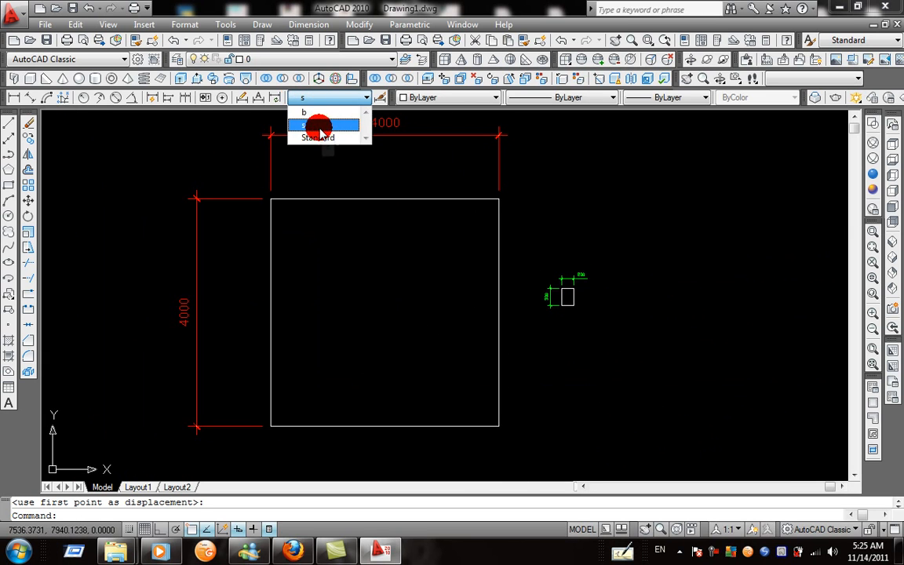
pyautogui.click(425, 165)
pyautogui.click(379, 176)
pyautogui.click(349, 196)
pyautogui.moveTo(349, 195); pyautogui.dragTo(361, 218, button='middle')
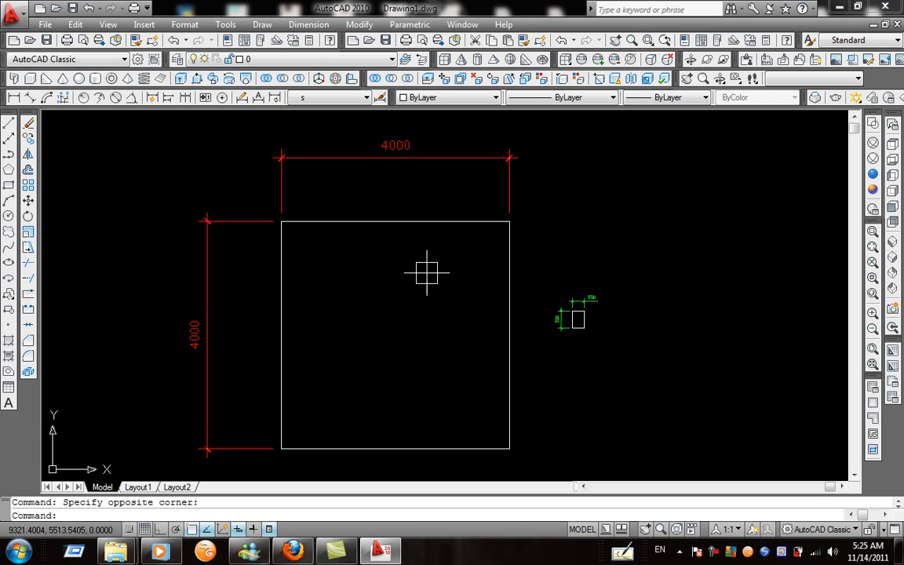
pyautogui.scroll(-2, 423, 220)
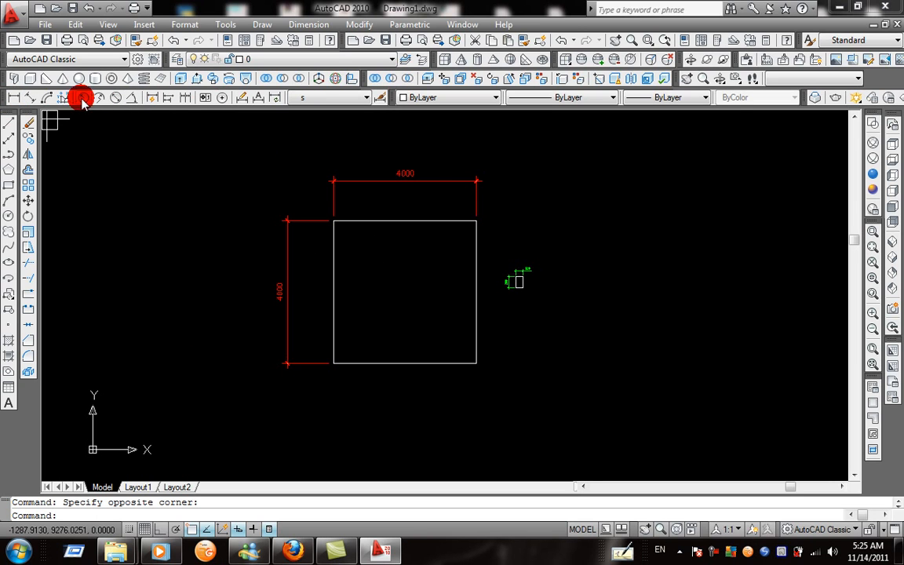
pyautogui.click(643, 174)
pyautogui.click(639, 179)
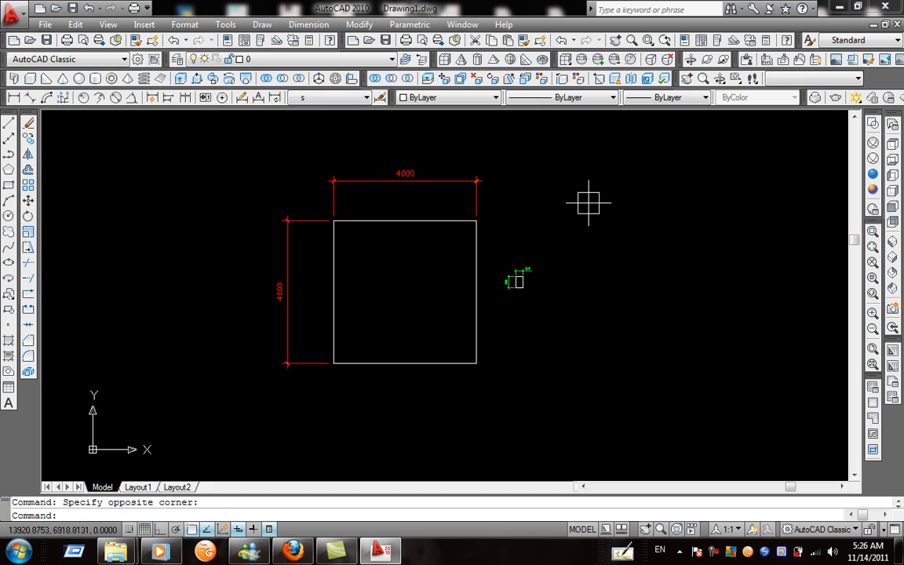